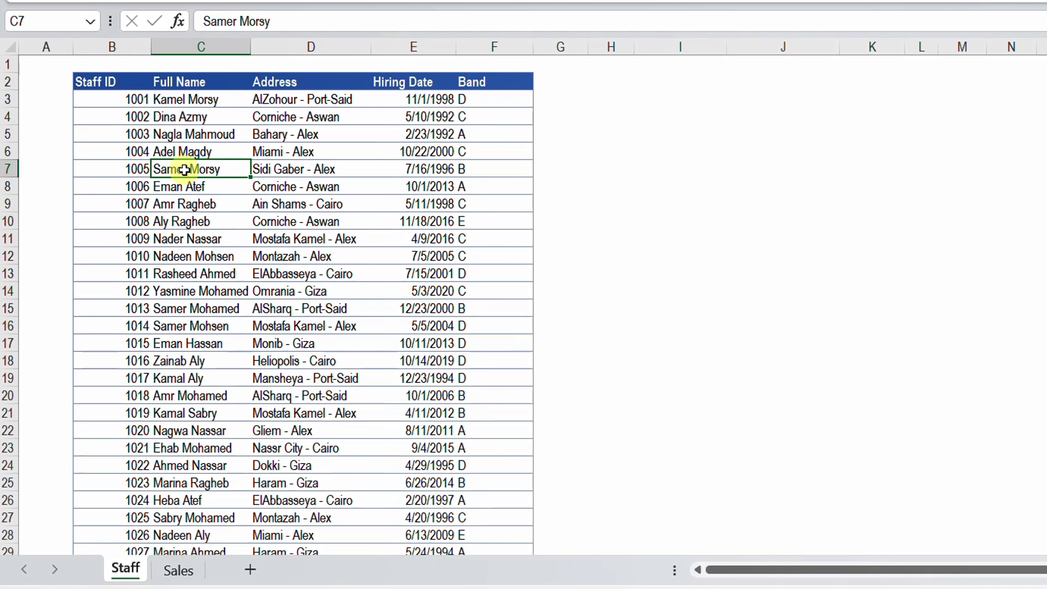
Examine the extent of the staff table down to its last row and the records on the Sales sheet.
key("ctrl+Down")
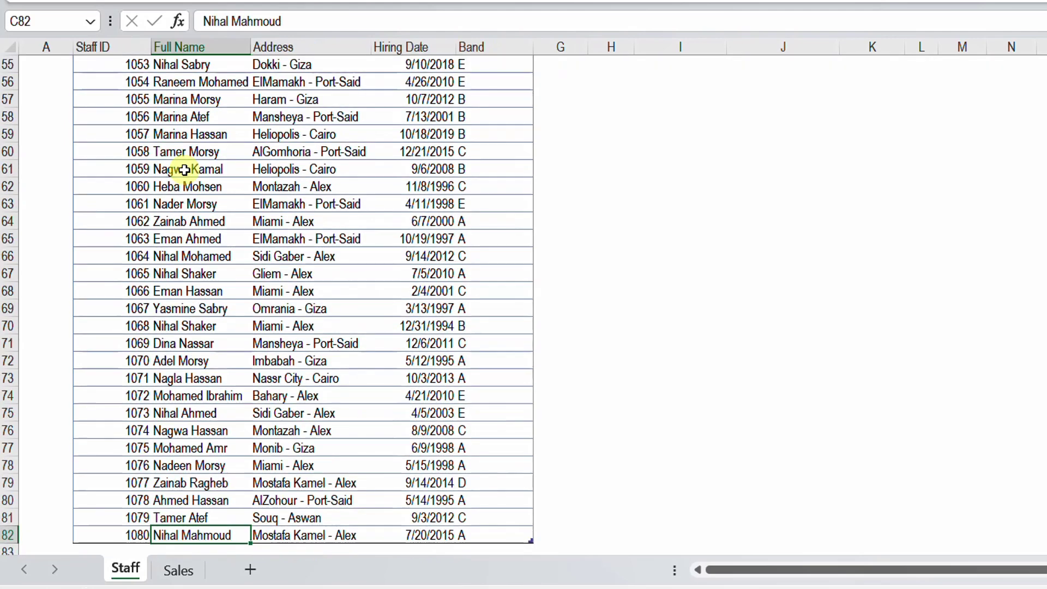
key("ctrl+Up")
key("ctrl+Up")
key("Down")
key("Down")
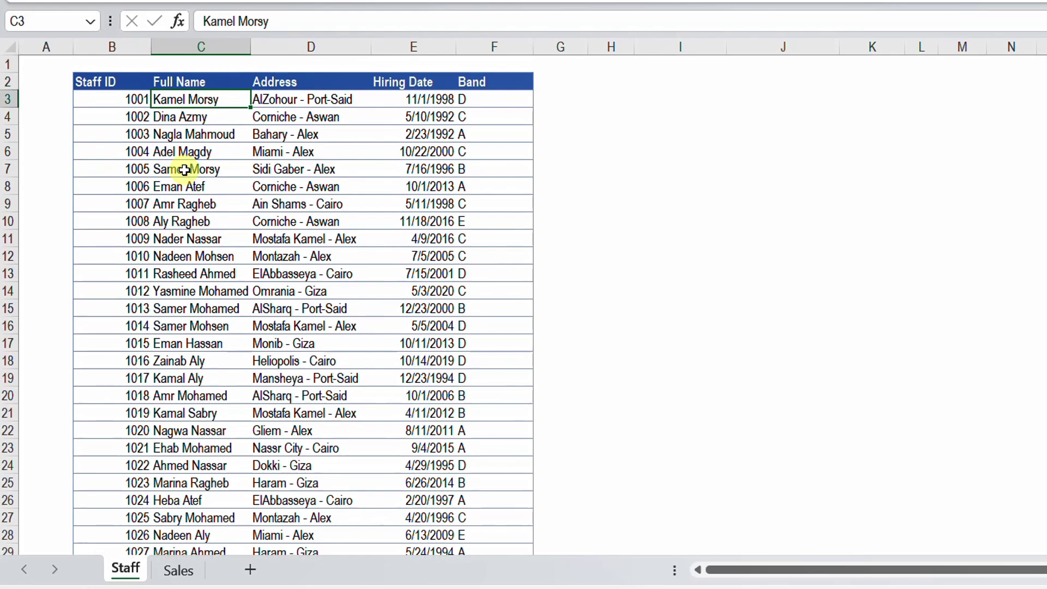
left_click(180, 570)
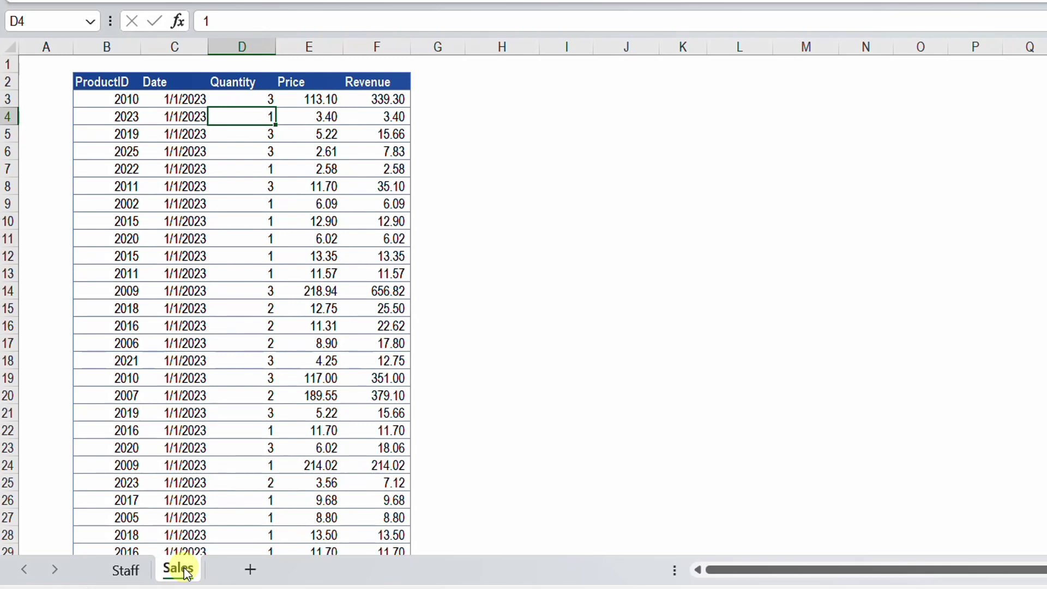
left_click(124, 570)
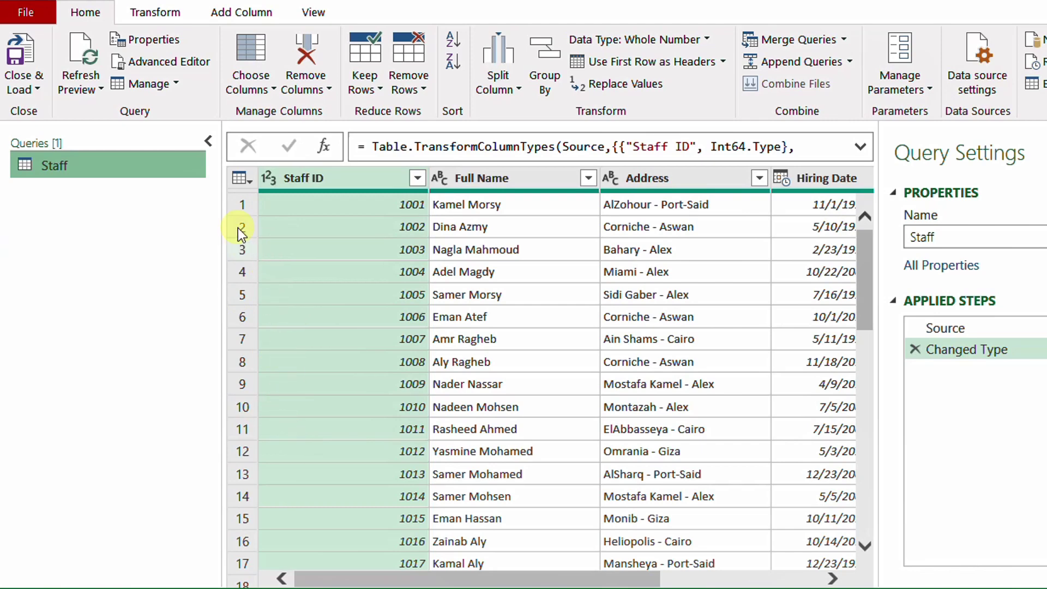
Create a new blank query whose source is the list {1..5}.
left_click_drag(865, 269, 881, 239)
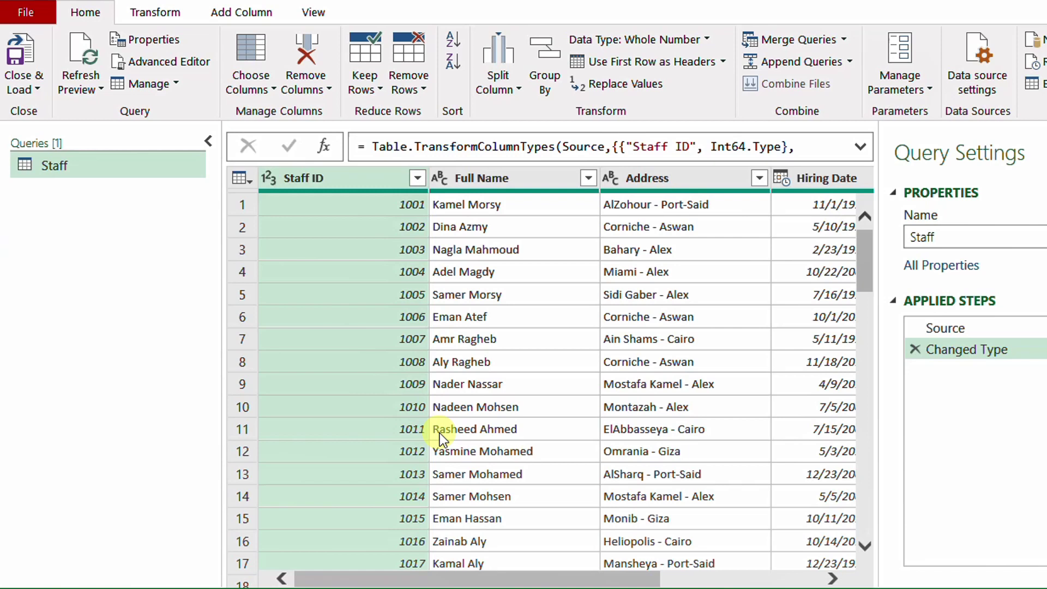
right_click(100, 285)
left_click(166, 321)
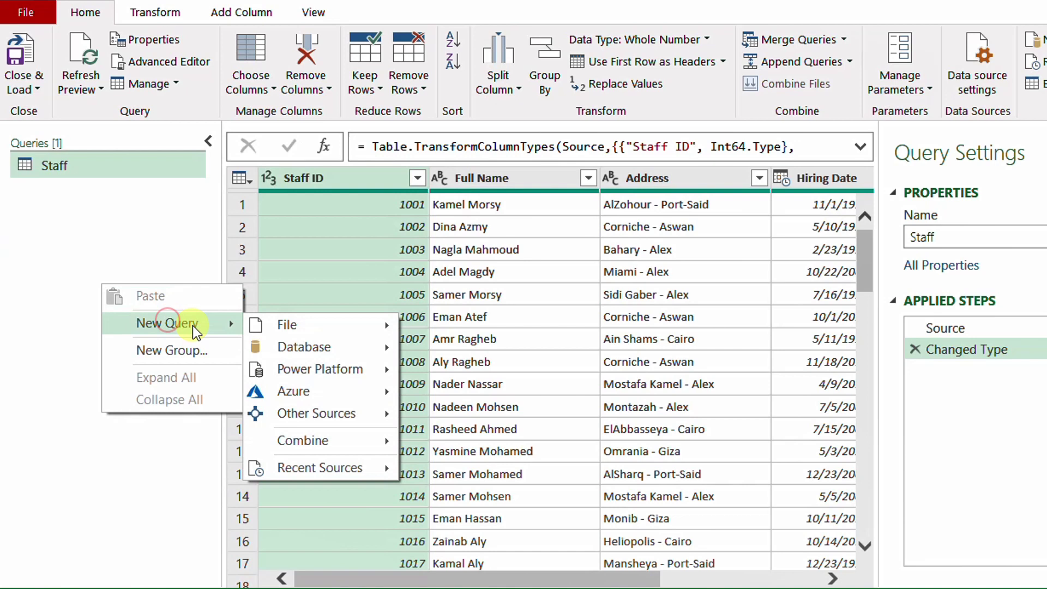
left_click(329, 414)
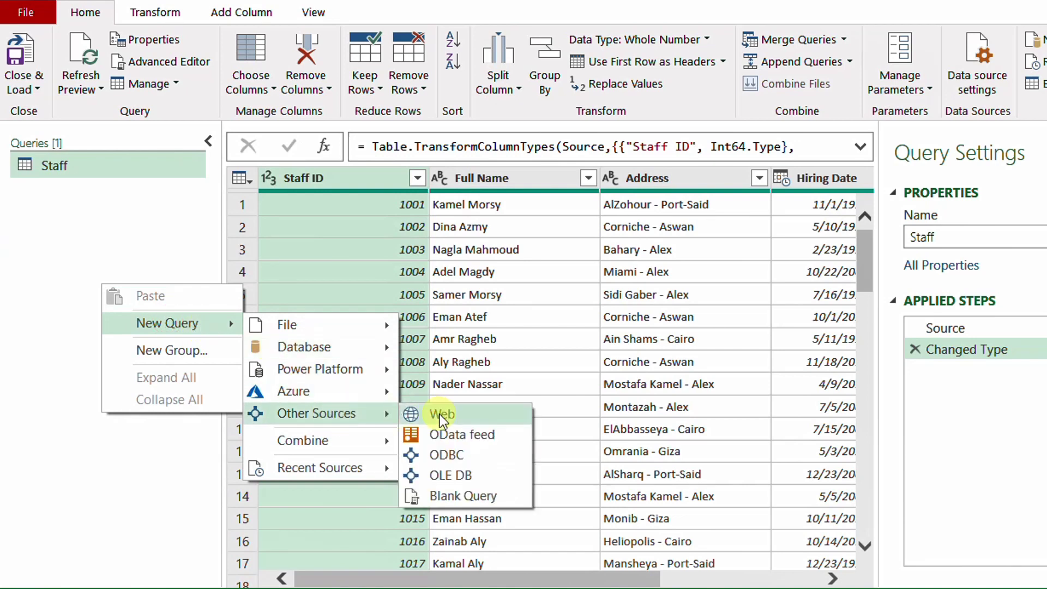
left_click(469, 497)
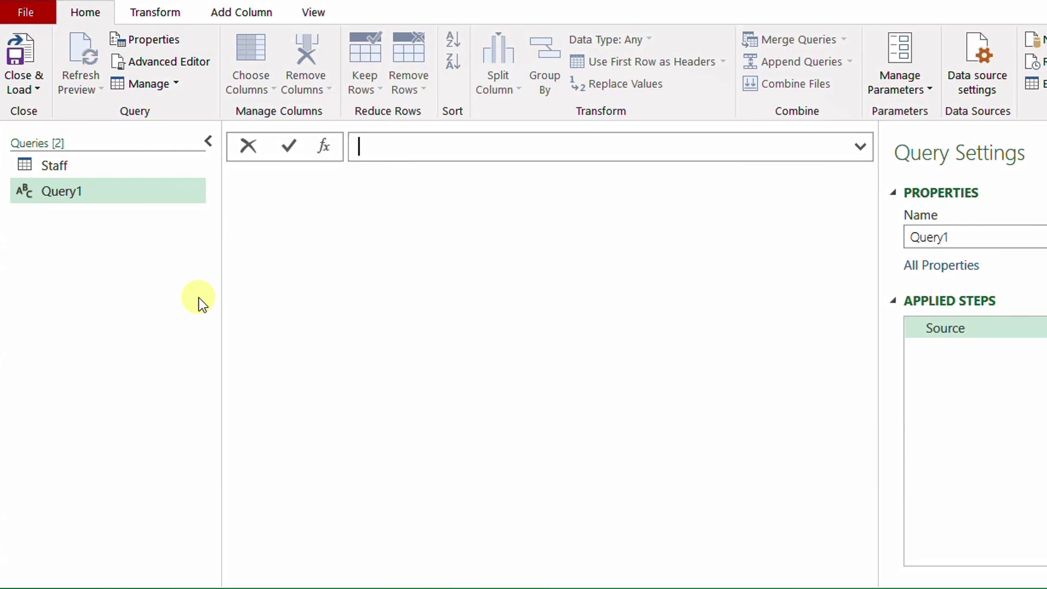
type("={1..5")
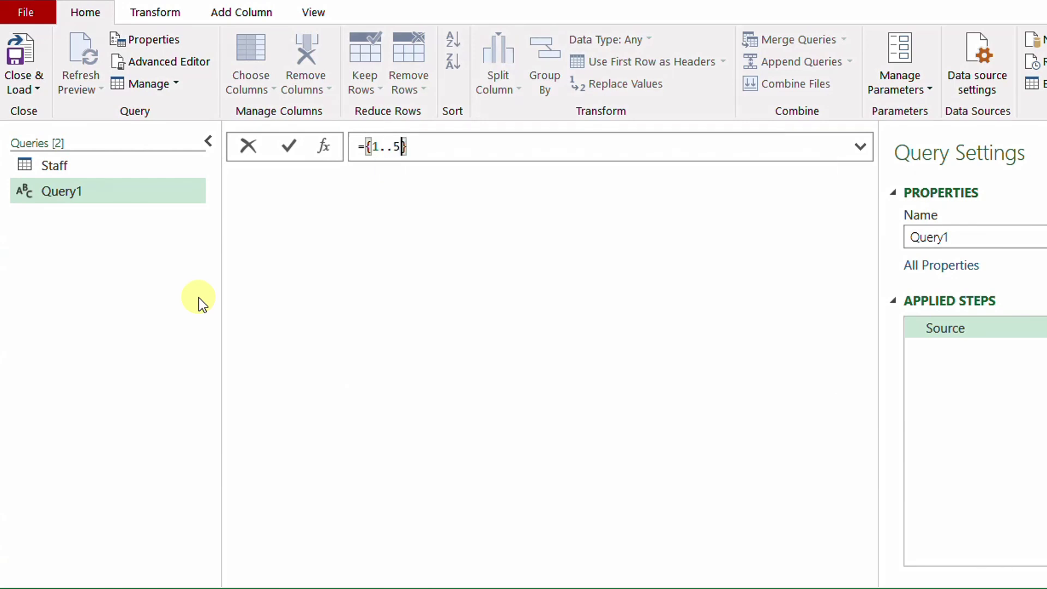
left_click(290, 146)
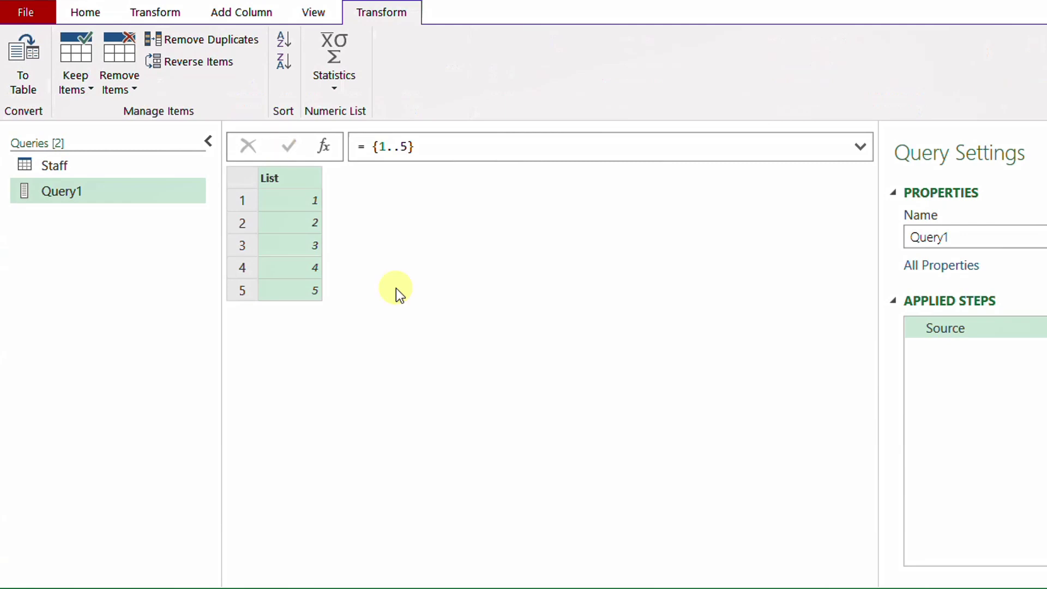
Add a custom step to the query with the formula List.Transform(Source, each _ - _).
left_click(321, 146)
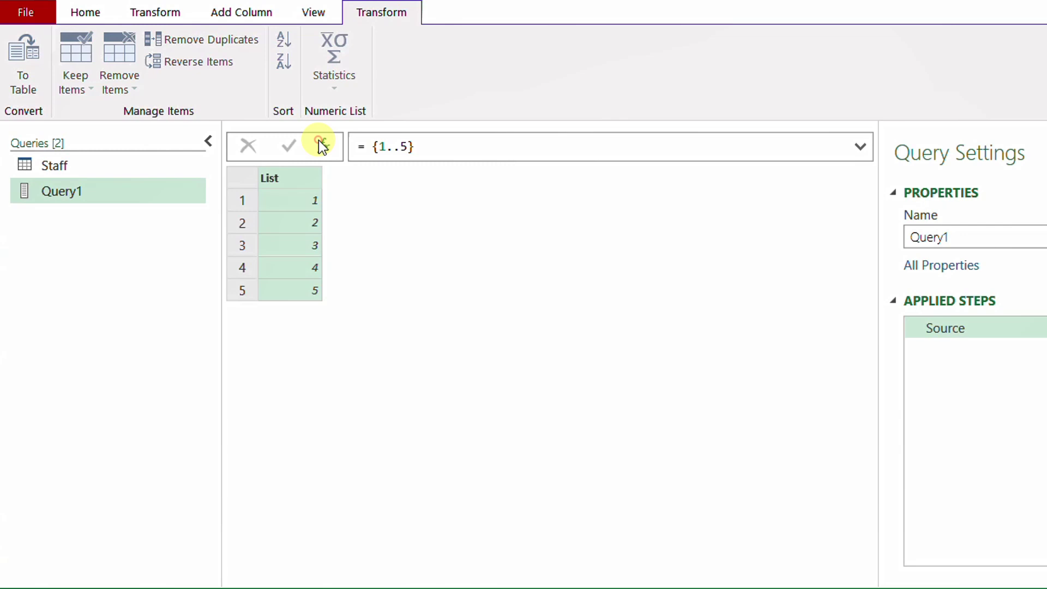
left_click(367, 147)
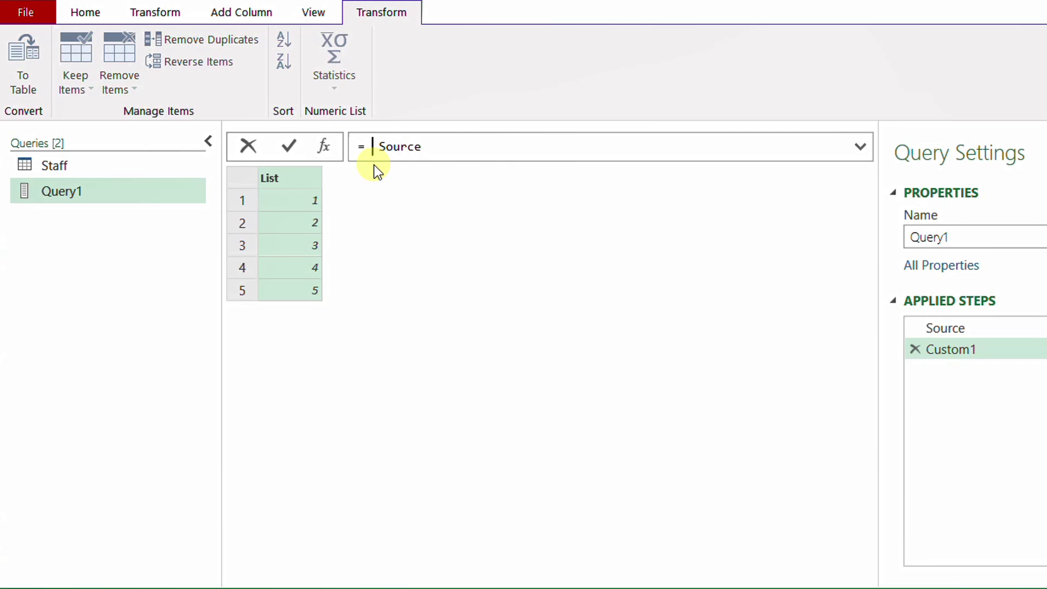
type("List.Transform(")
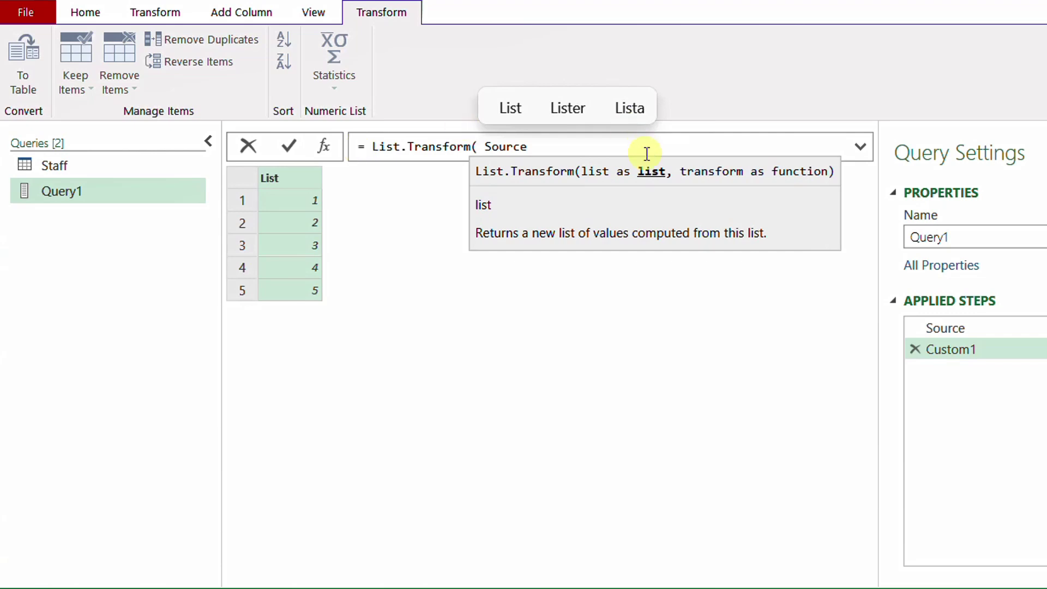
key("End")
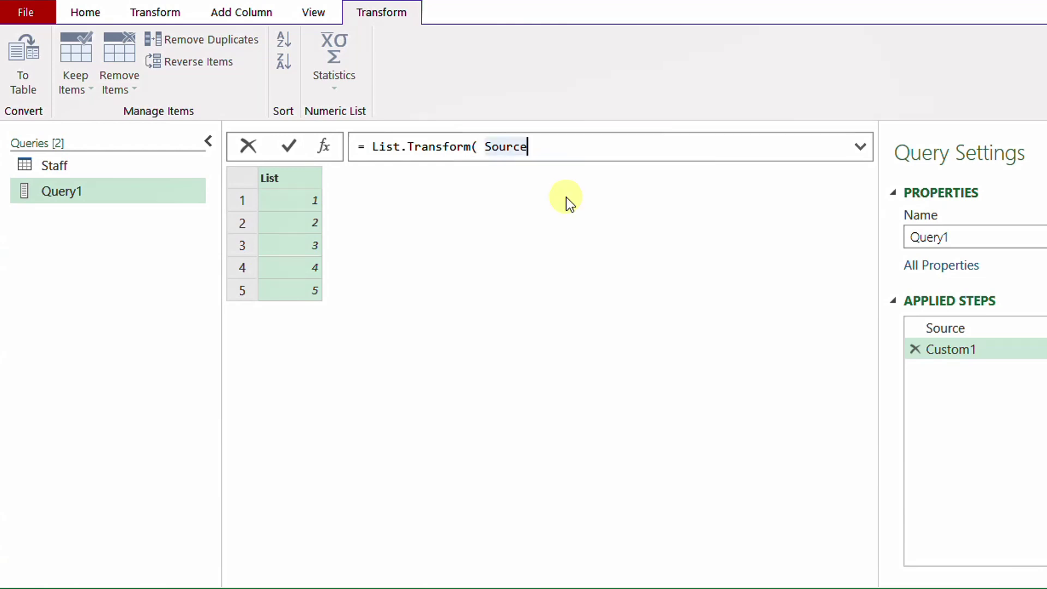
type(",")
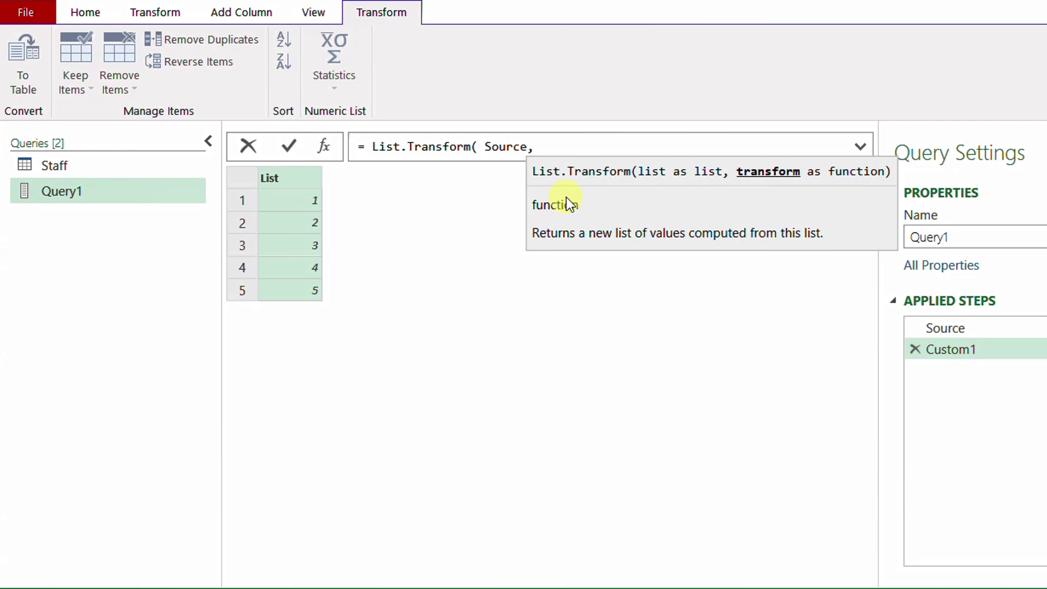
type("each")
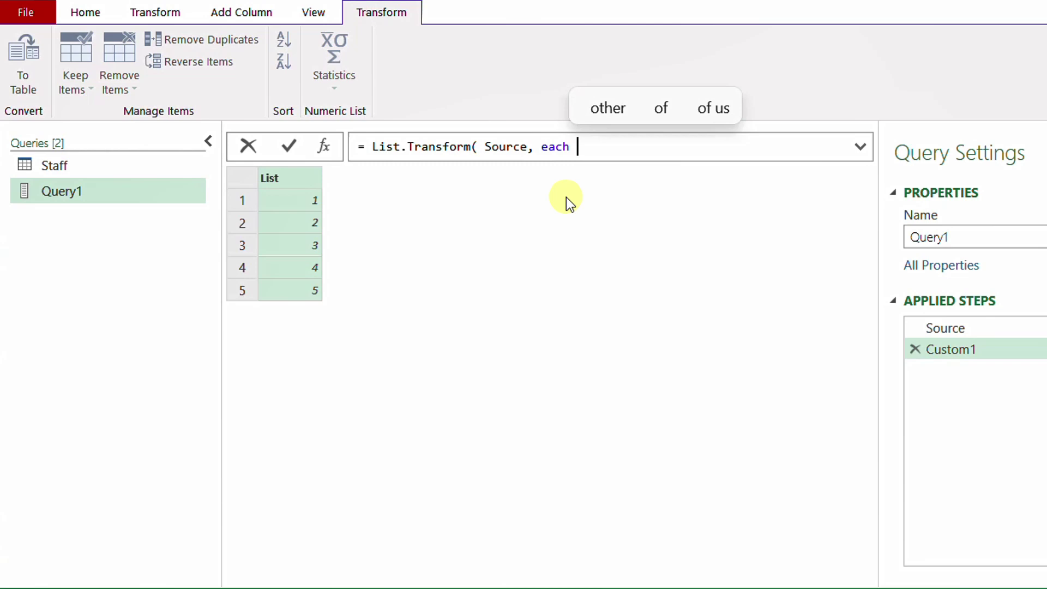
type("_")
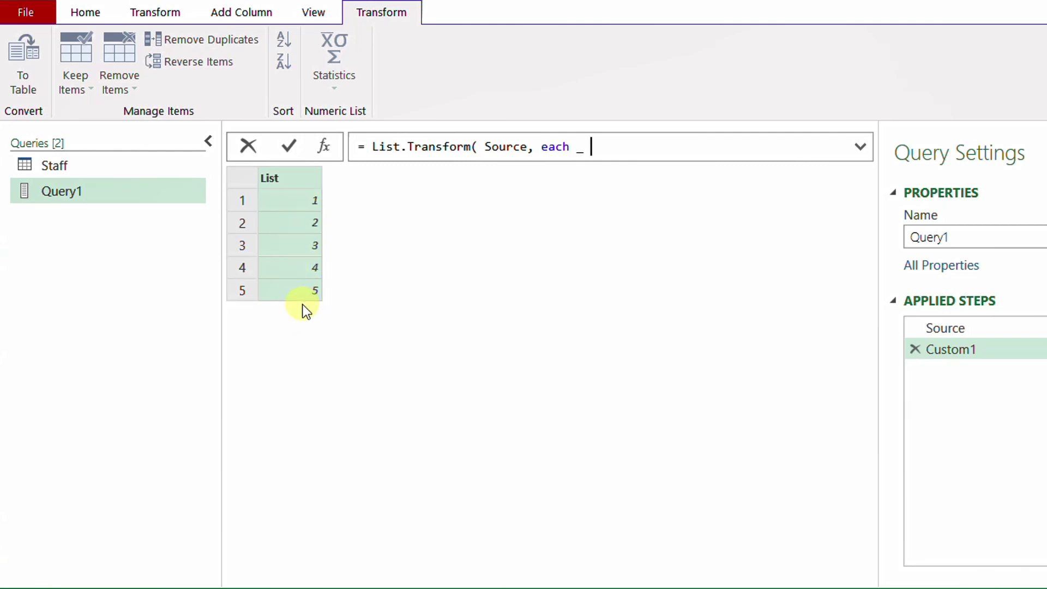
type("- ")
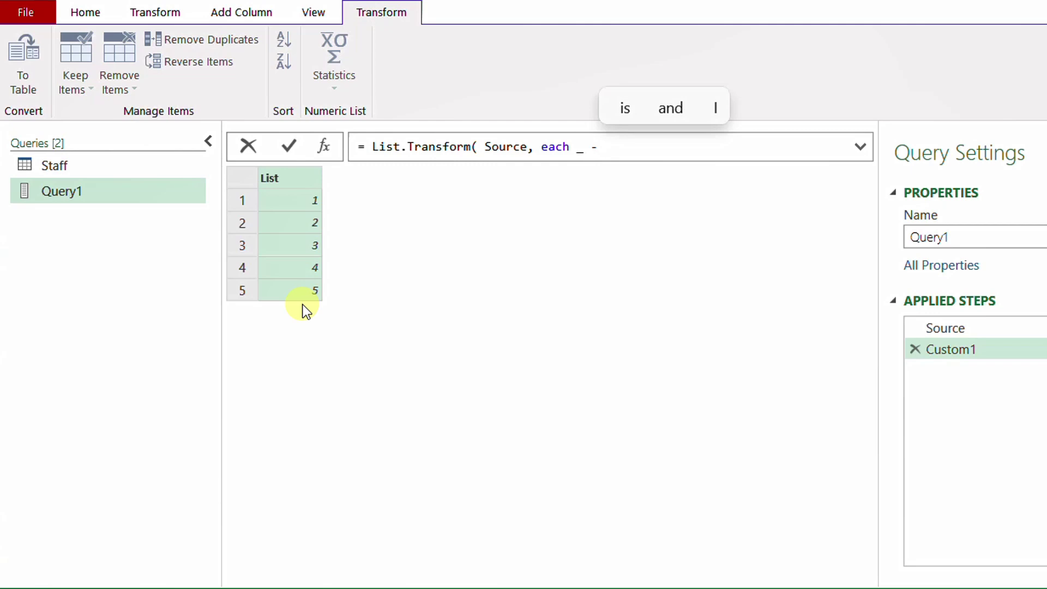
type("_")
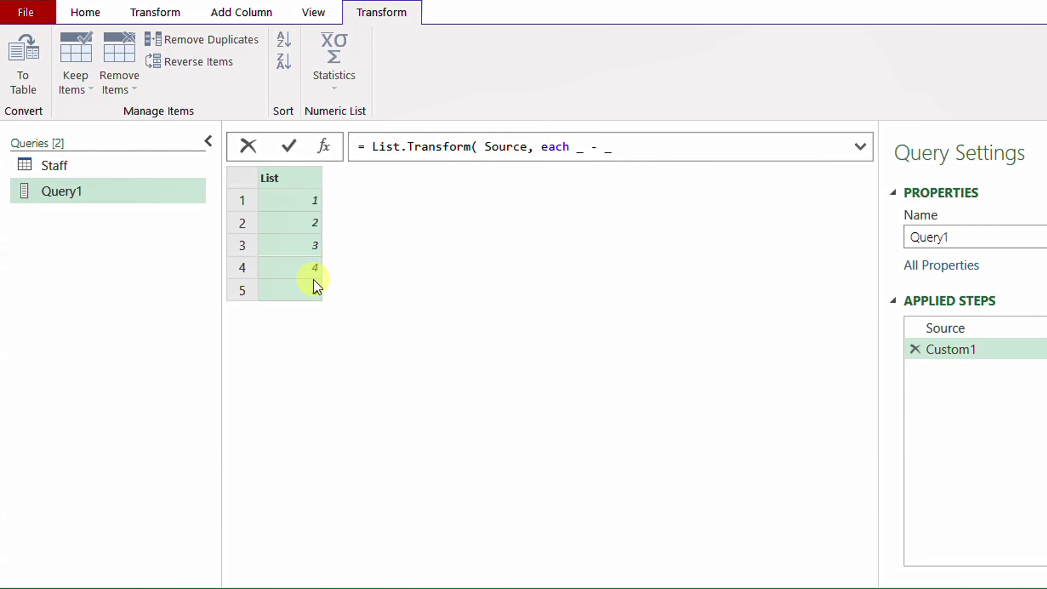
type(")")
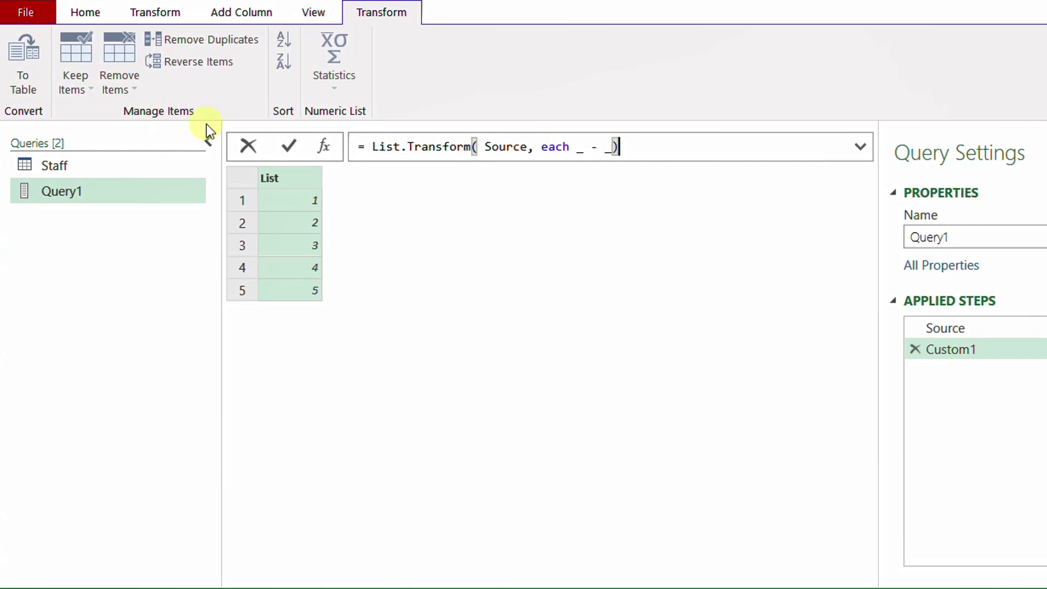
left_click(287, 144)
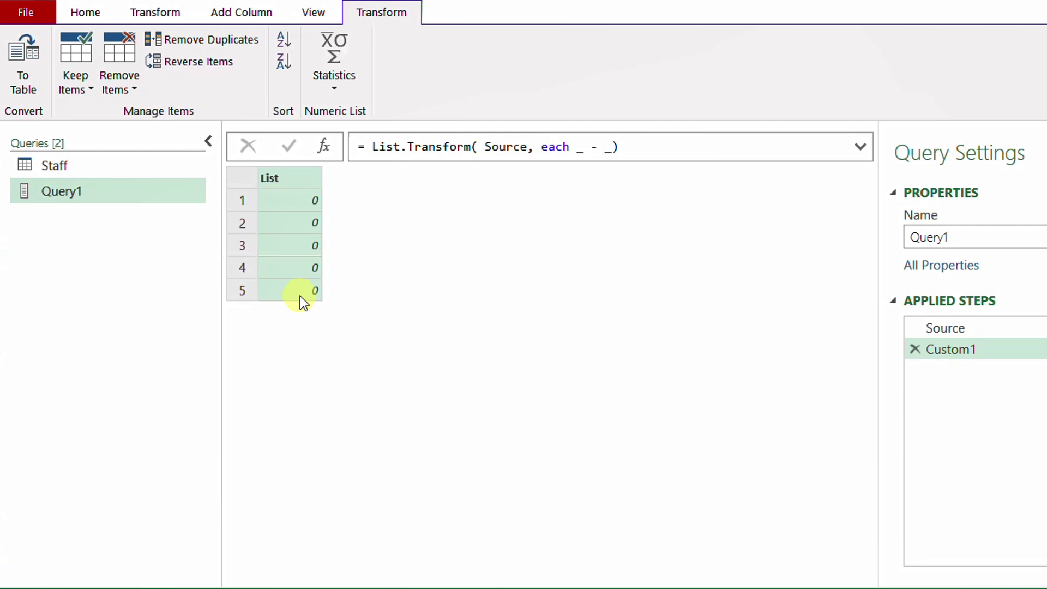
Extend the List.Transform expression by adding Number.RandomBetween(0,Table.RowCount(Staff)-1) to each item.
left_click(611, 147)
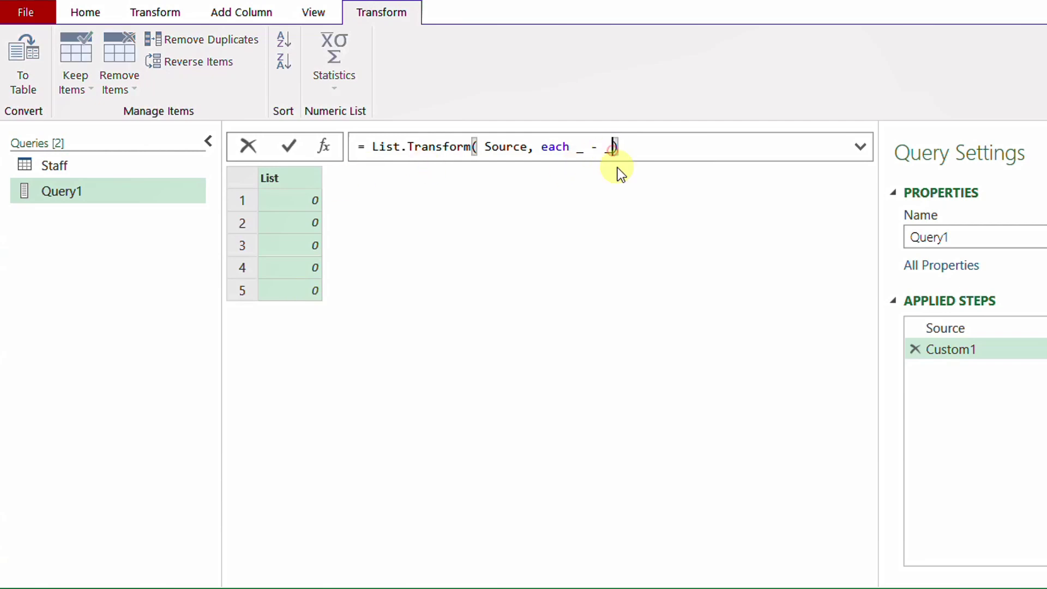
type("+ Number.RandomBetween(")
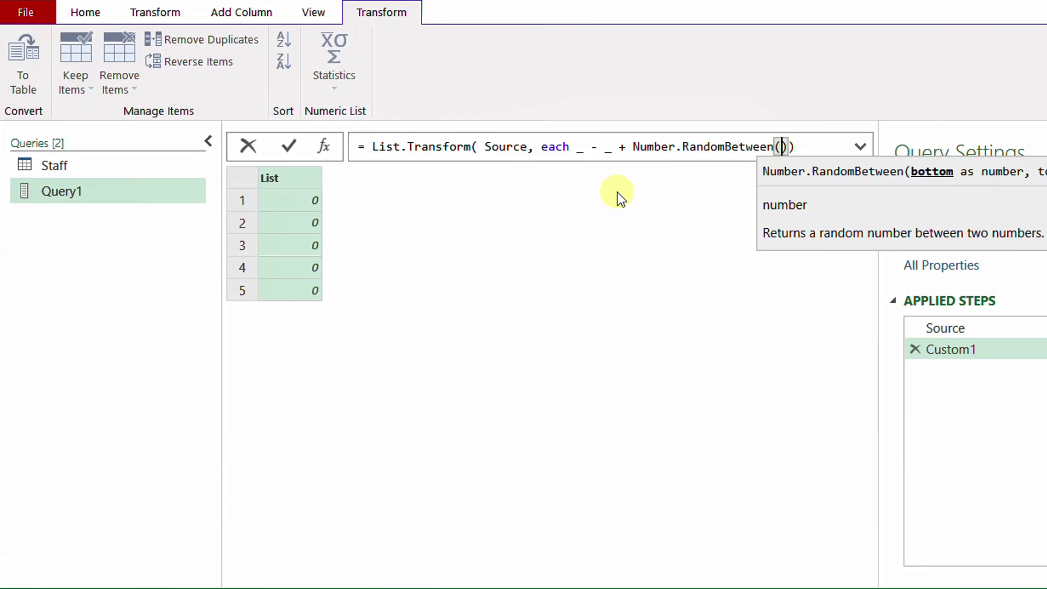
type("0,")
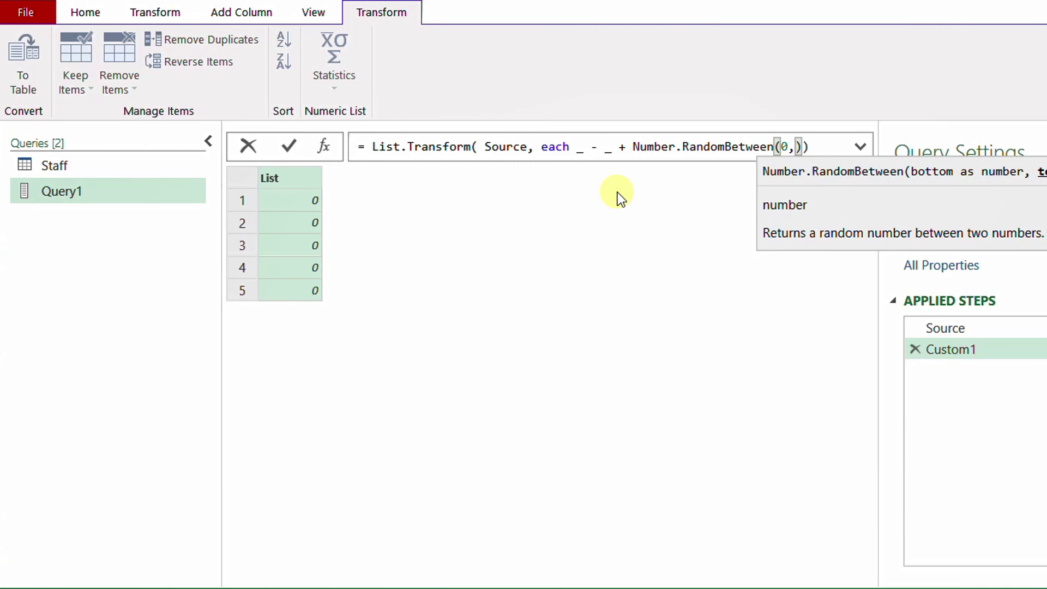
type("Table.RowCount(Staff)")
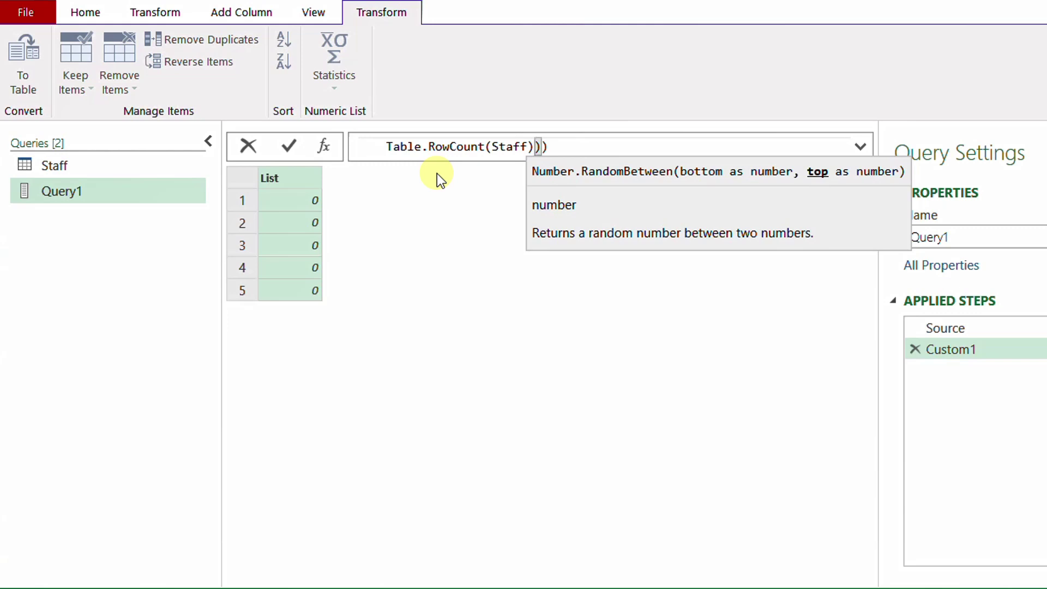
type("-1")
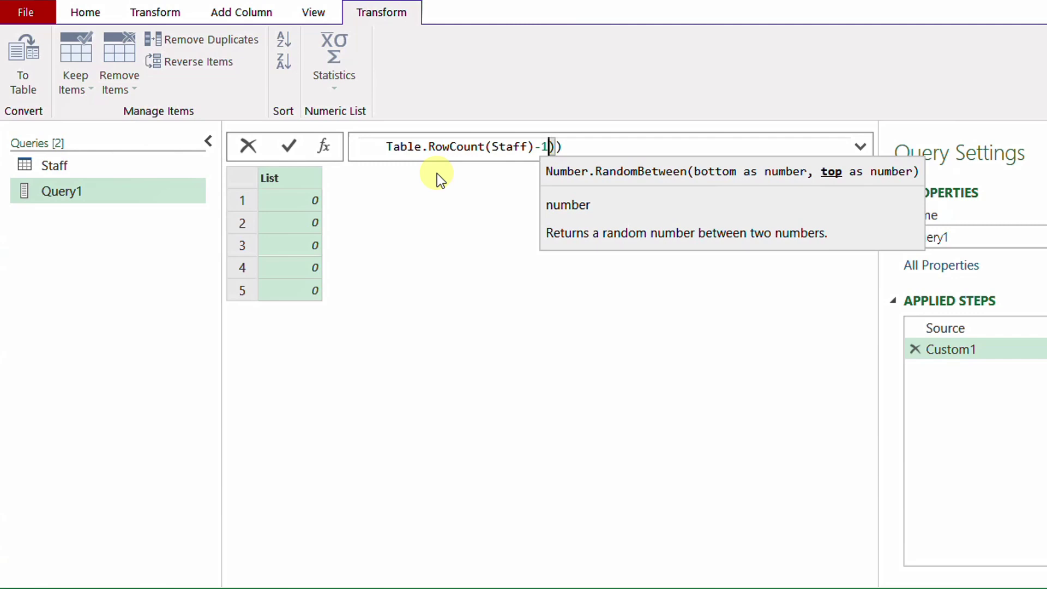
left_click(290, 148)
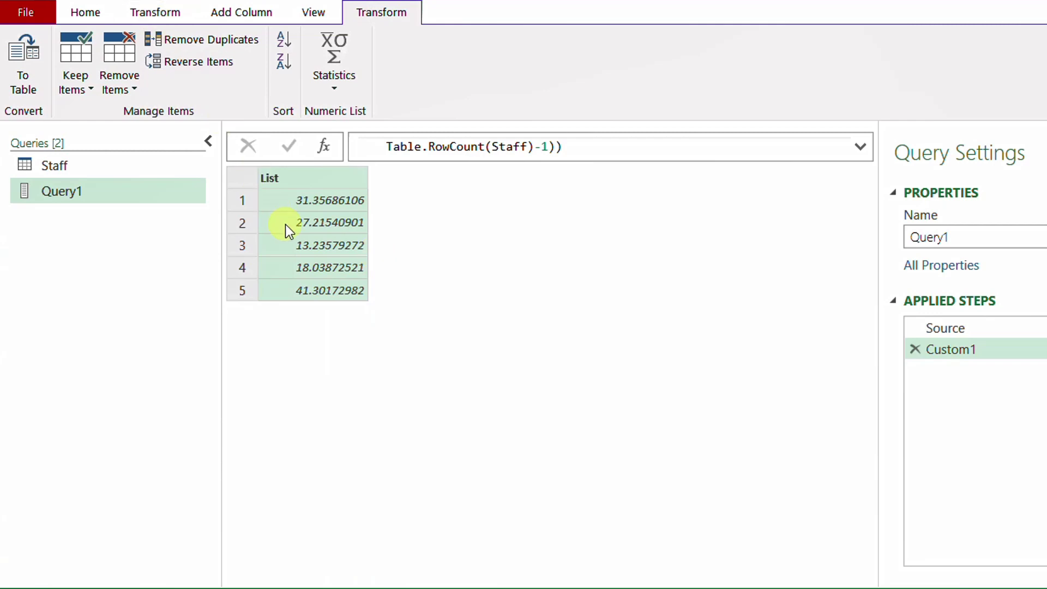
Refresh the query preview several times to check how the random numbers change.
left_click(89, 13)
left_click(92, 53)
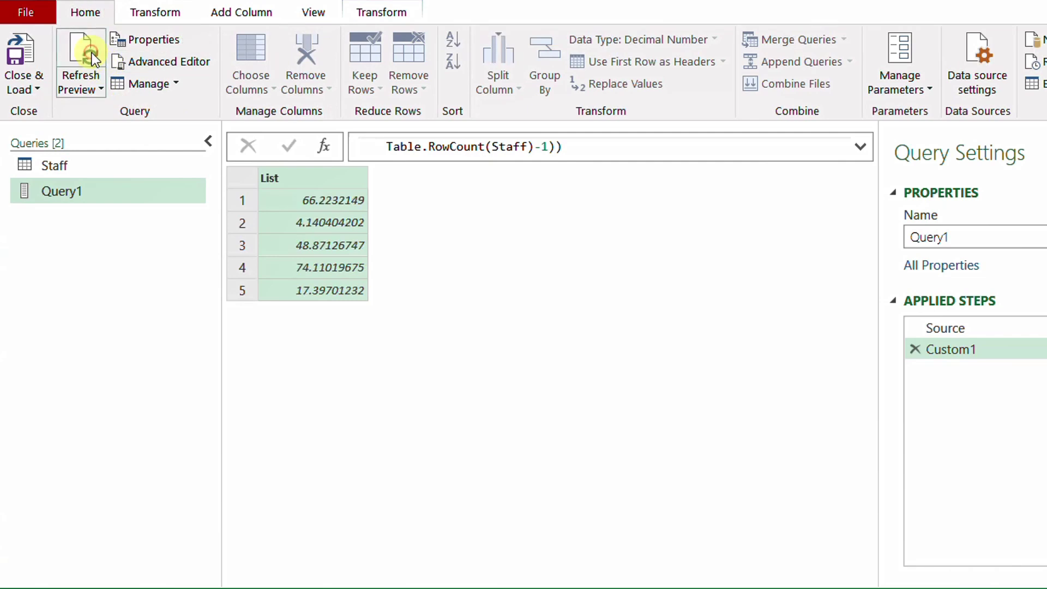
left_click(92, 53)
left_click(92, 53)
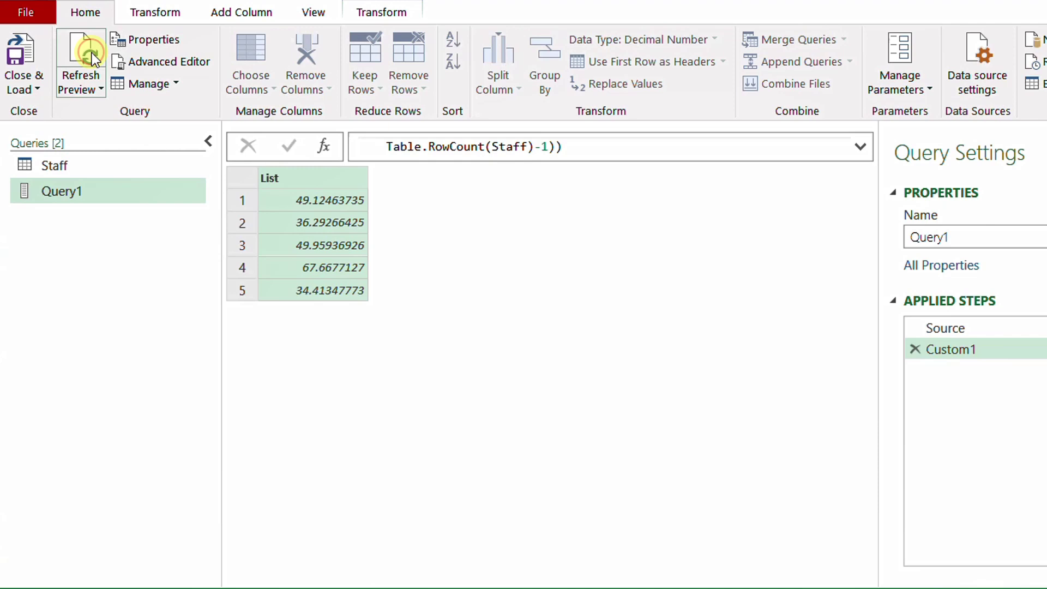
Wrap the Number.RandomBetween expression in Number.Round so the list holds whole numbers.
left_click(860, 146)
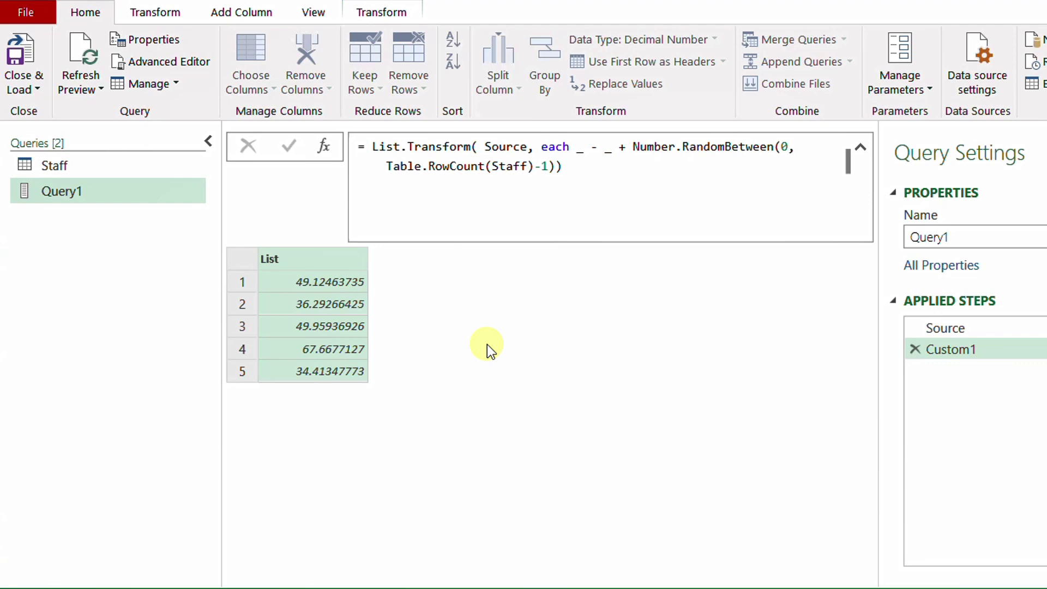
left_click(630, 148)
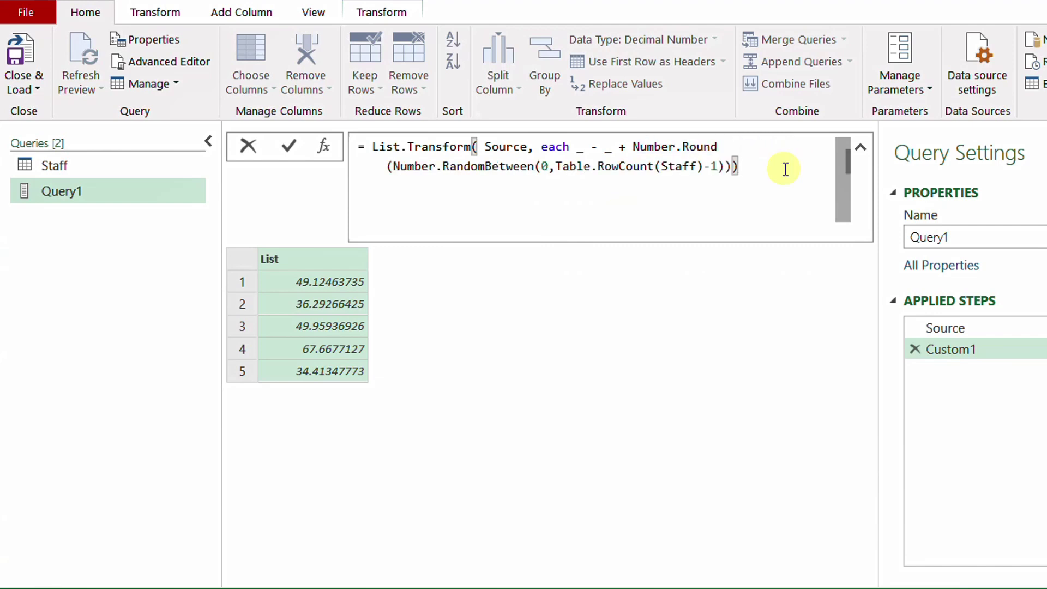
left_click(288, 147)
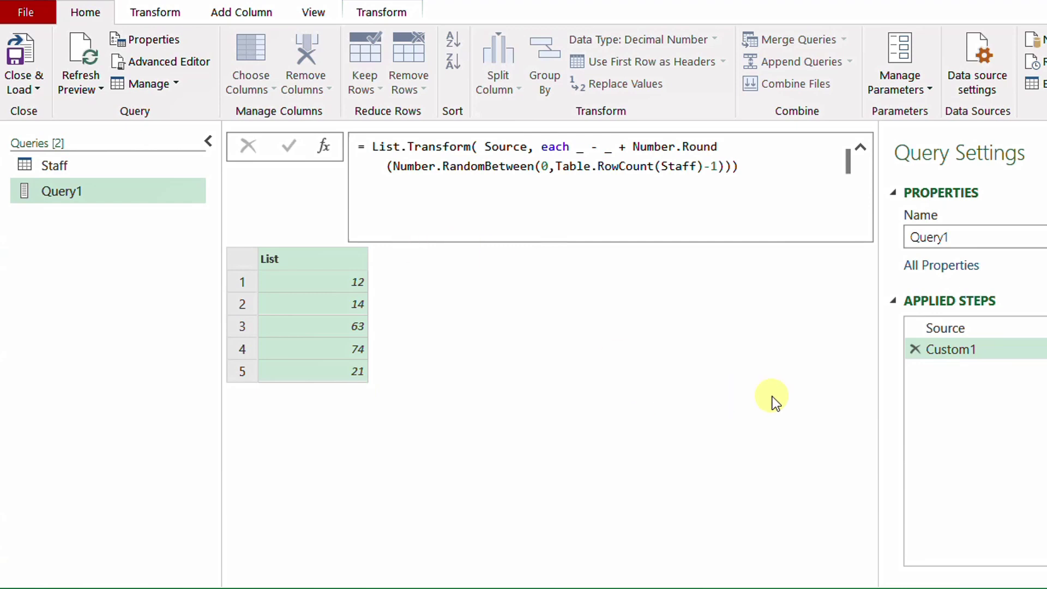
Rename the list-transforming custom step to RandomList.
right_click(965, 353)
left_click(996, 391)
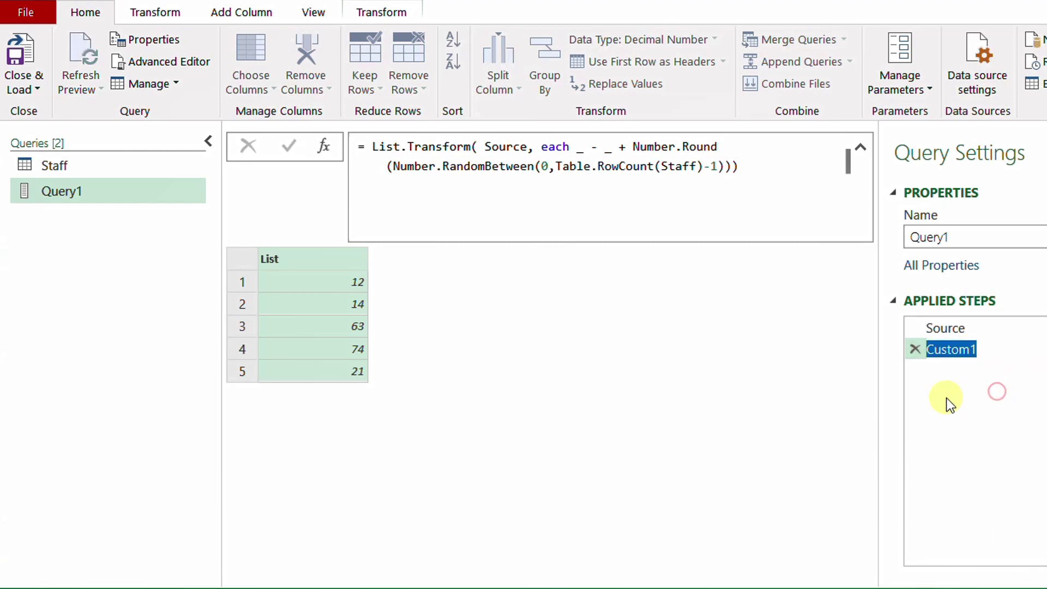
type("RandomList")
key("Return")
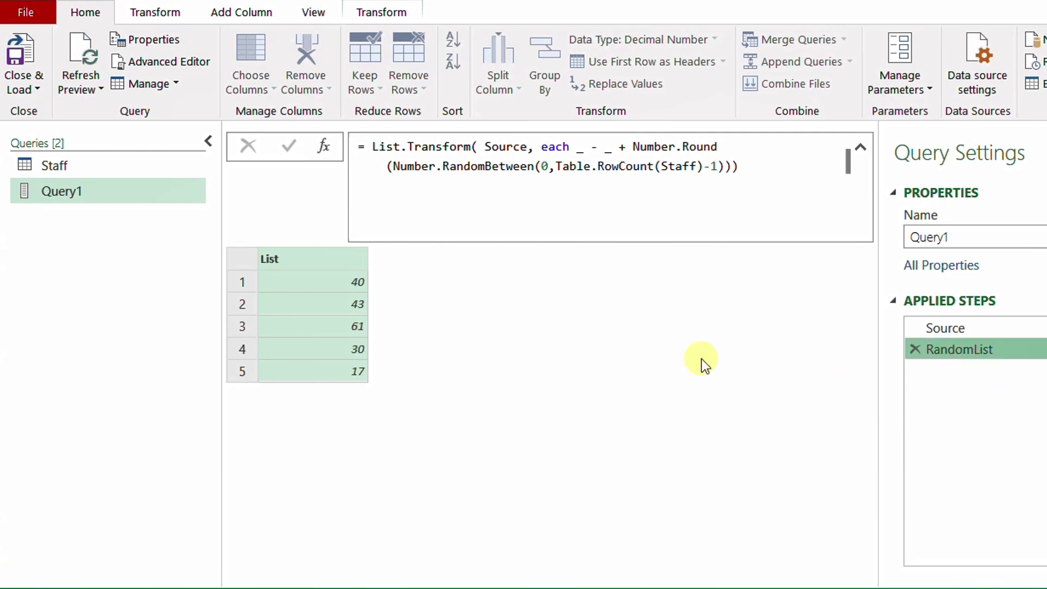
Add a custom step with List.Distinct(RandomList) to remove duplicate positions and rename it DistinctList.
left_click(324, 147)
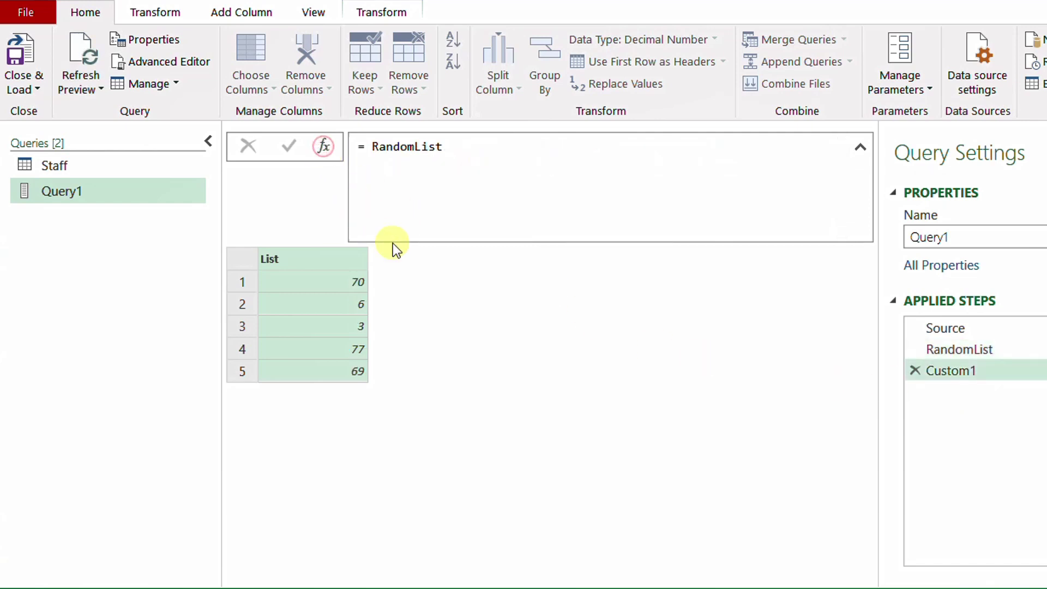
left_click(363, 148)
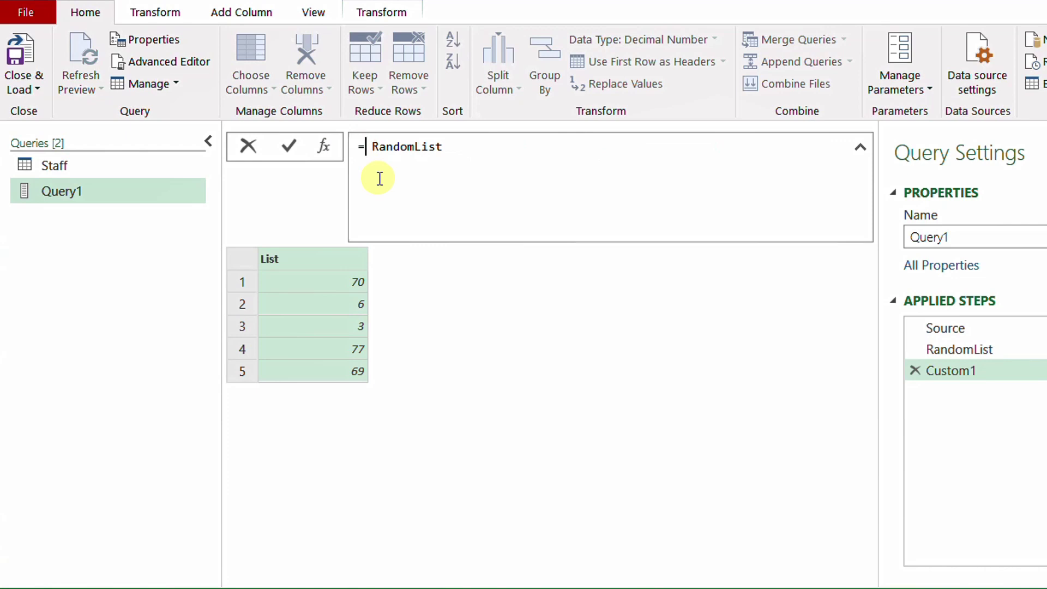
type("List.Distinct(")
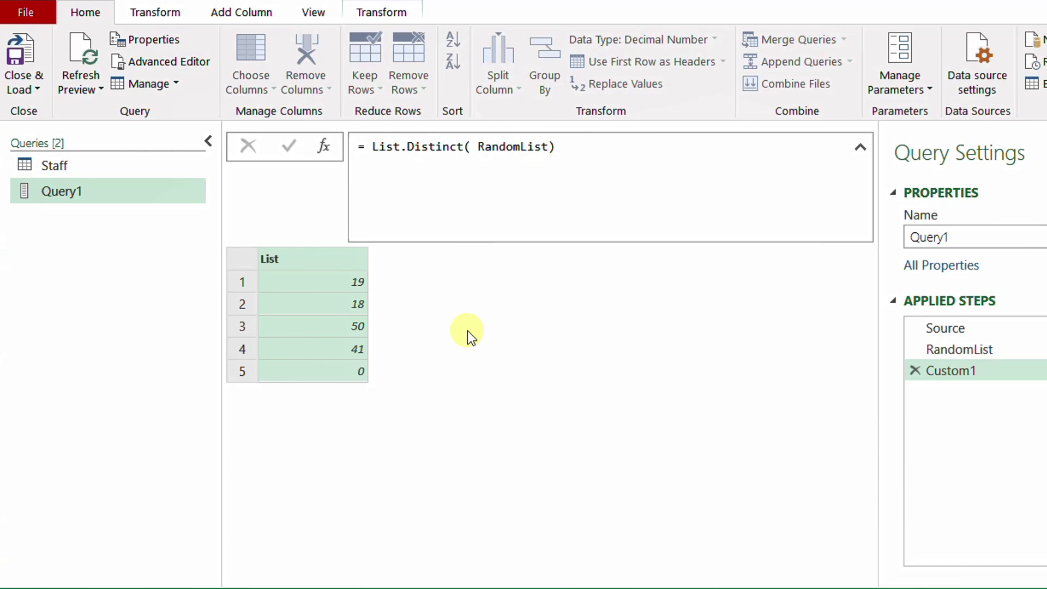
right_click(935, 371)
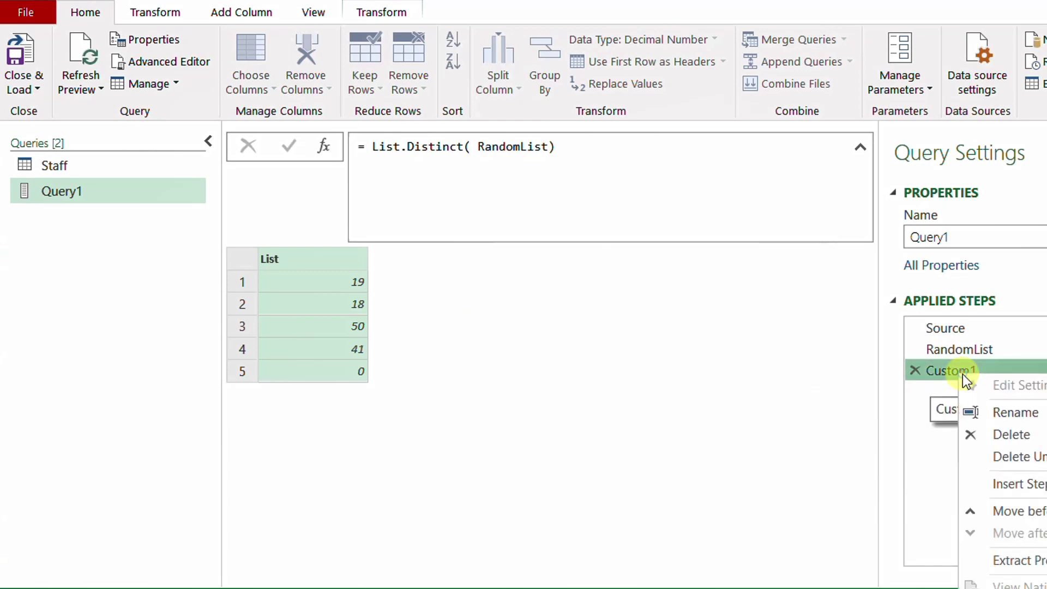
left_click(998, 415)
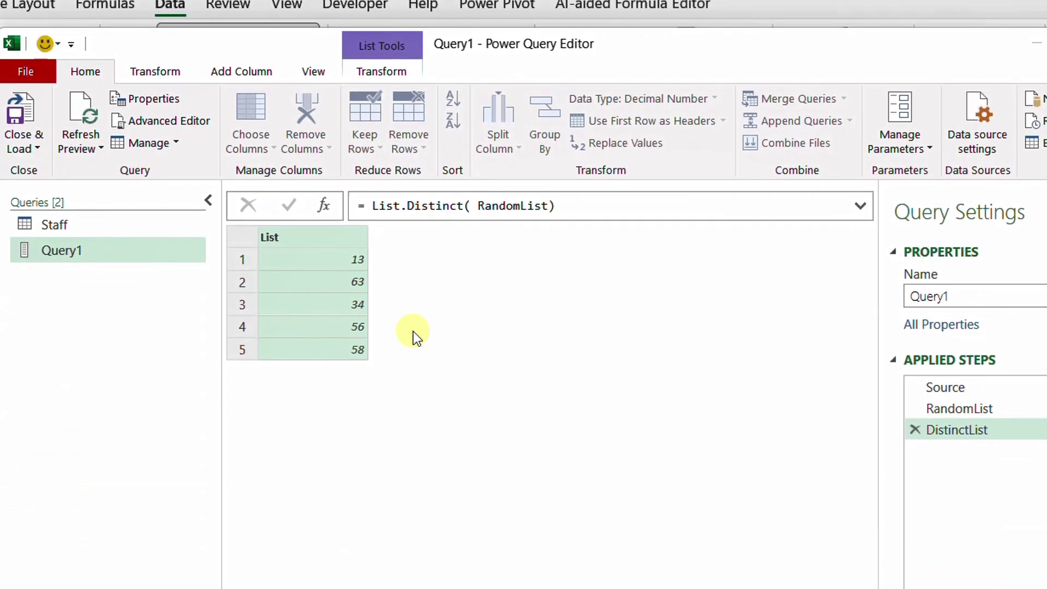
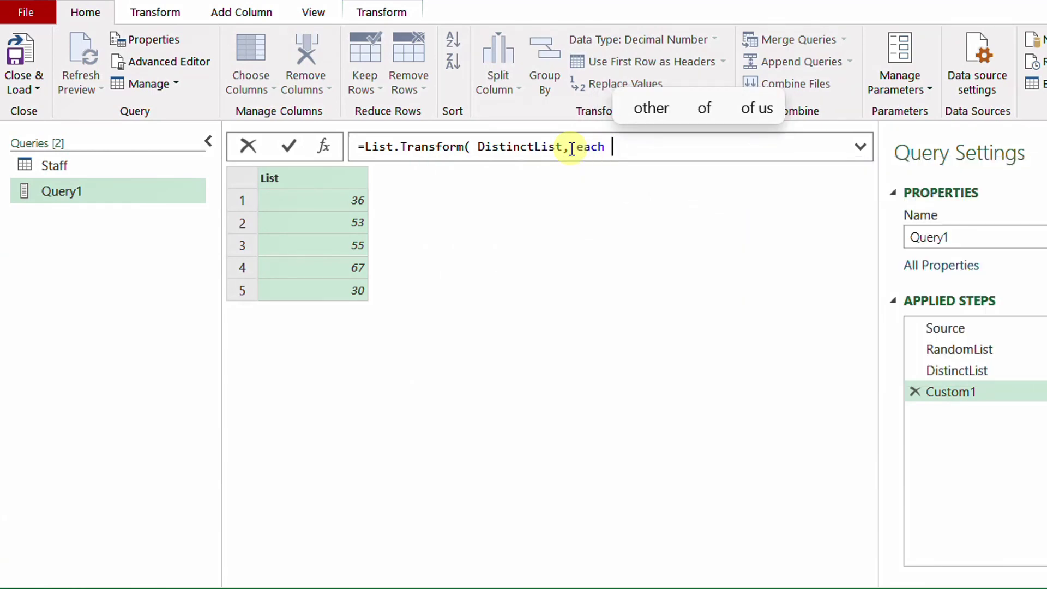
Complete the new custom step as List.Transform(DistinctList, each Staff{_}) to fetch the Staff row at each position.
type("Staff")
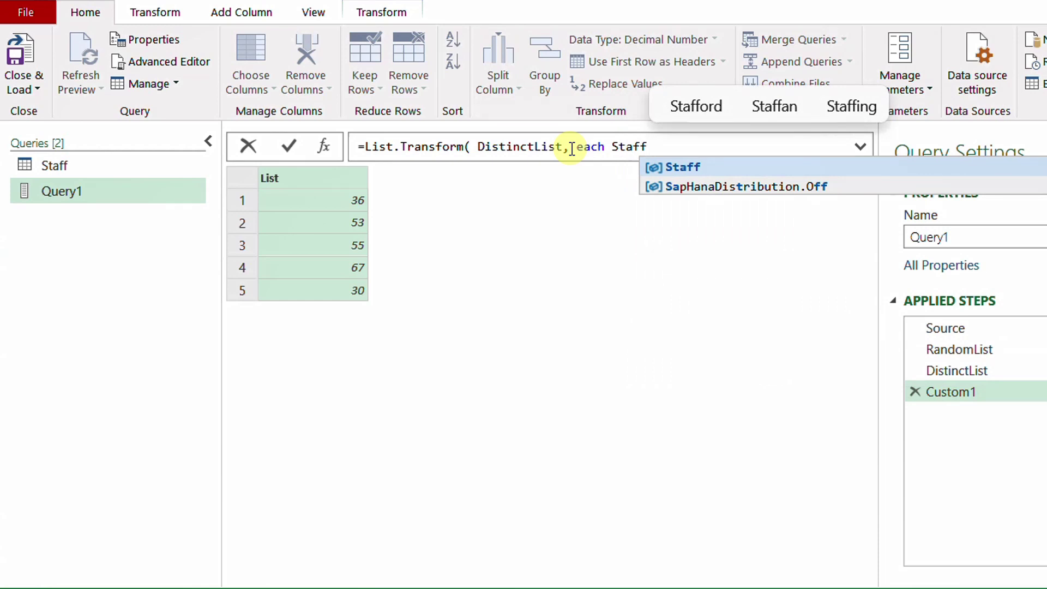
type("{")
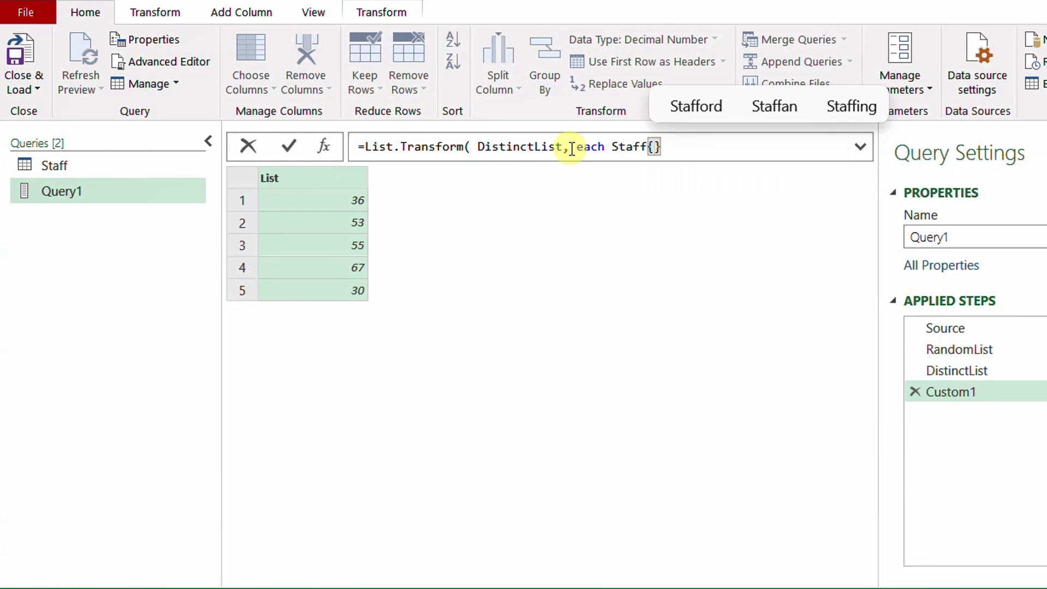
type("_")
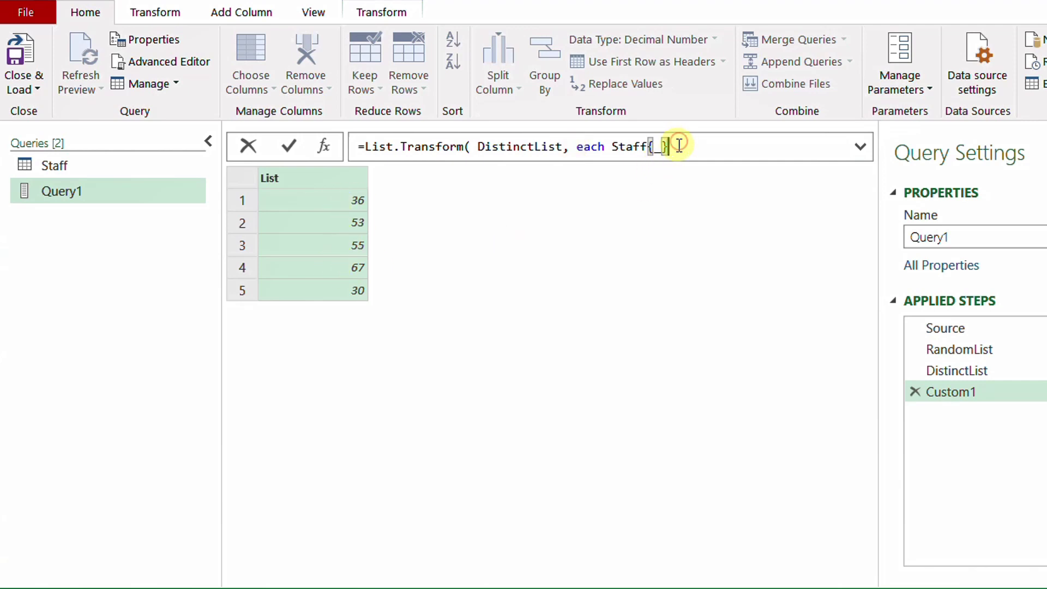
type("[")
type(")")
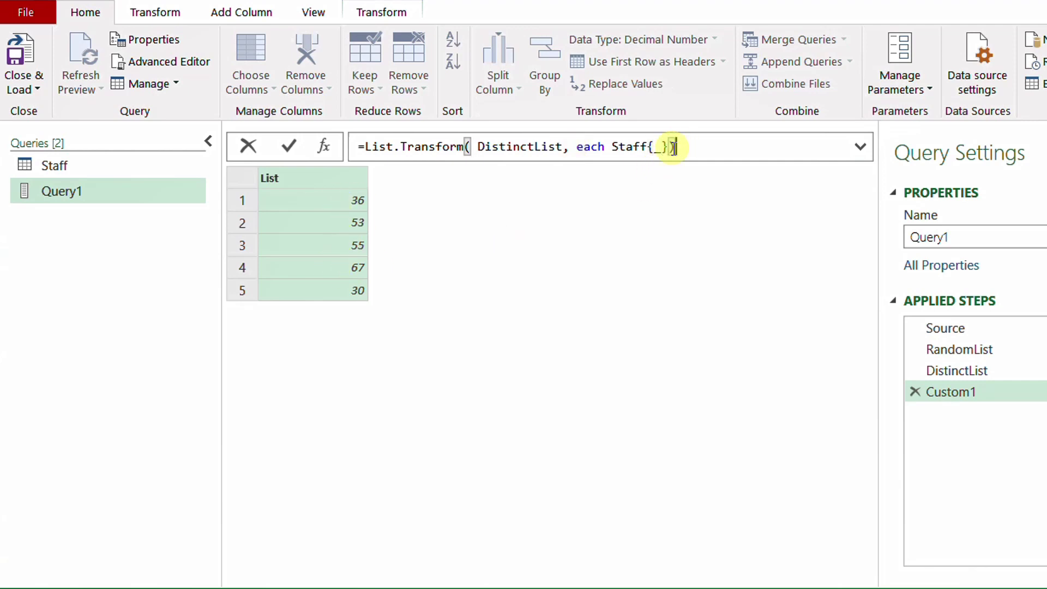
left_click(296, 147)
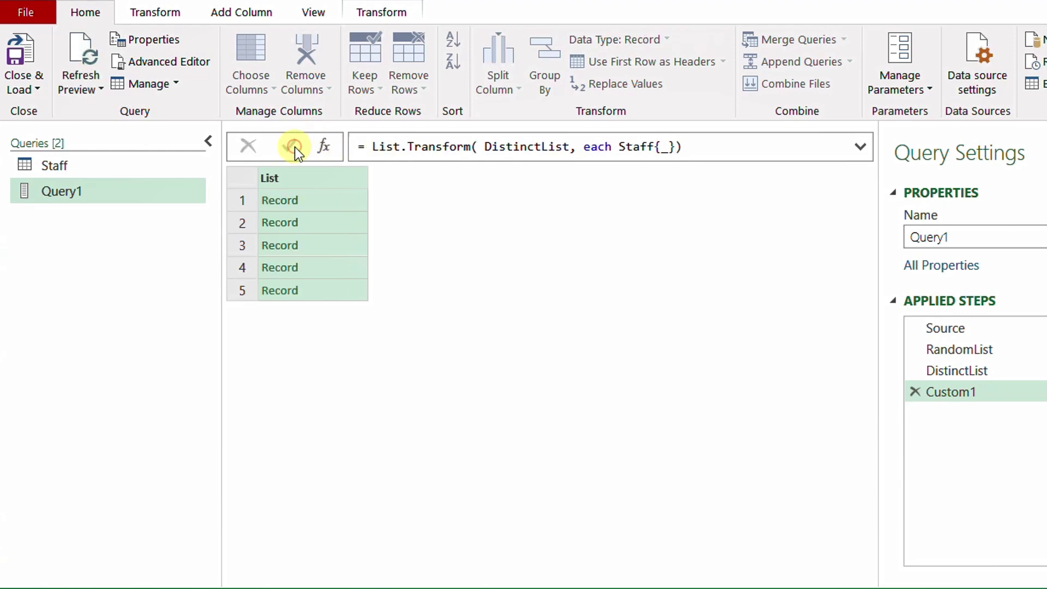
Preview the contents of the first three records in the list.
left_click(343, 203)
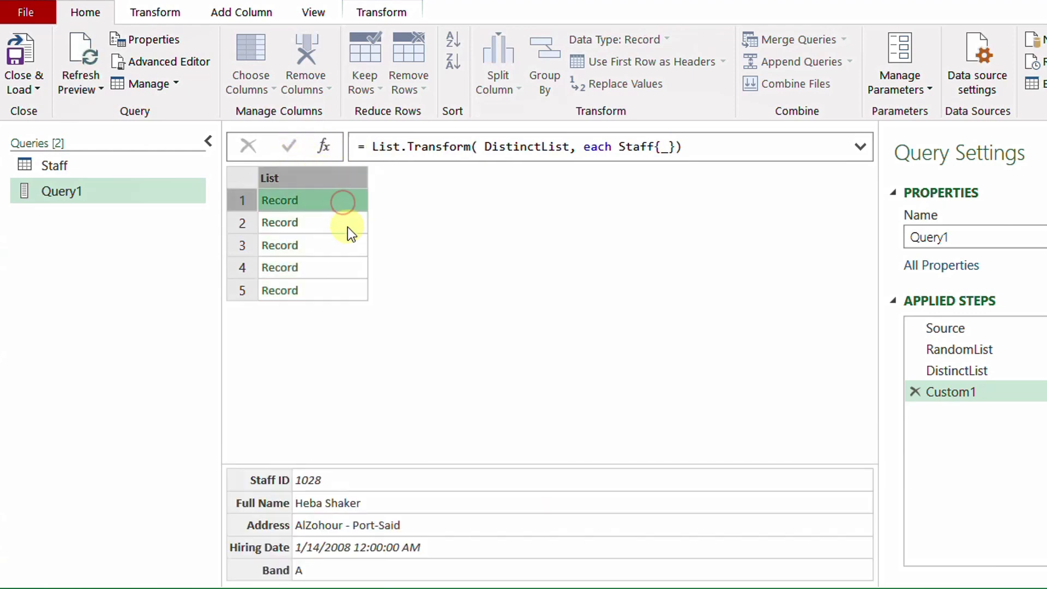
left_click(348, 226)
left_click(349, 248)
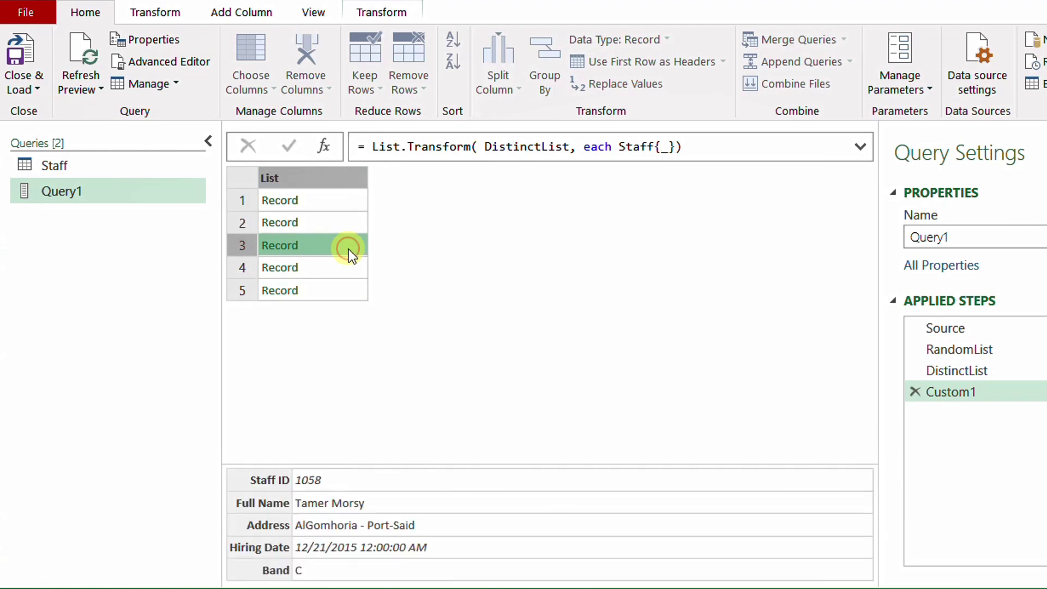
Rename the custom step that fetches the Staff rows to Records.
left_click(937, 437)
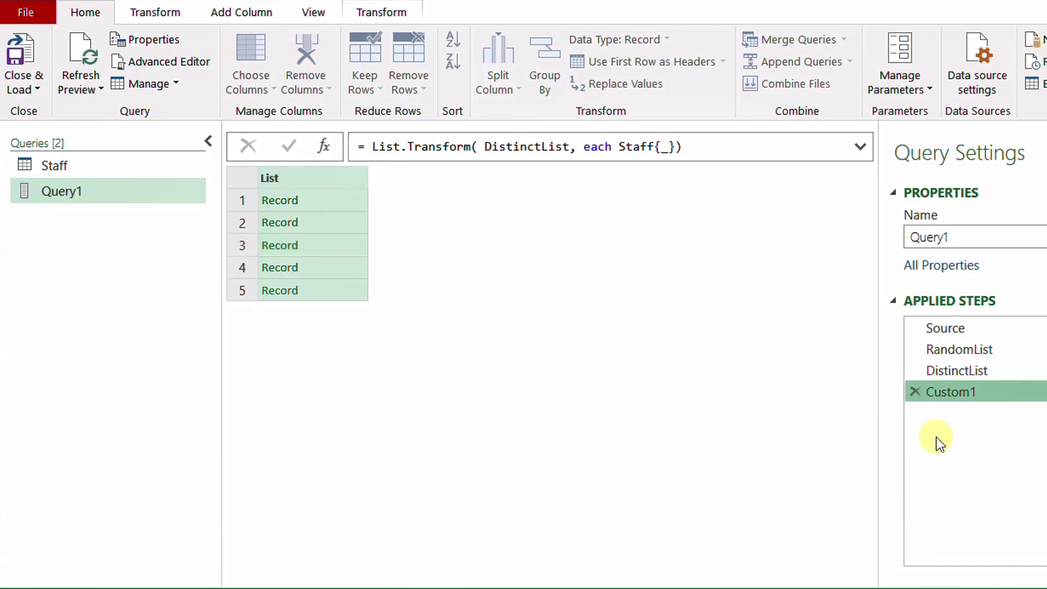
right_click(959, 399)
left_click(994, 436)
key("BackSpace")
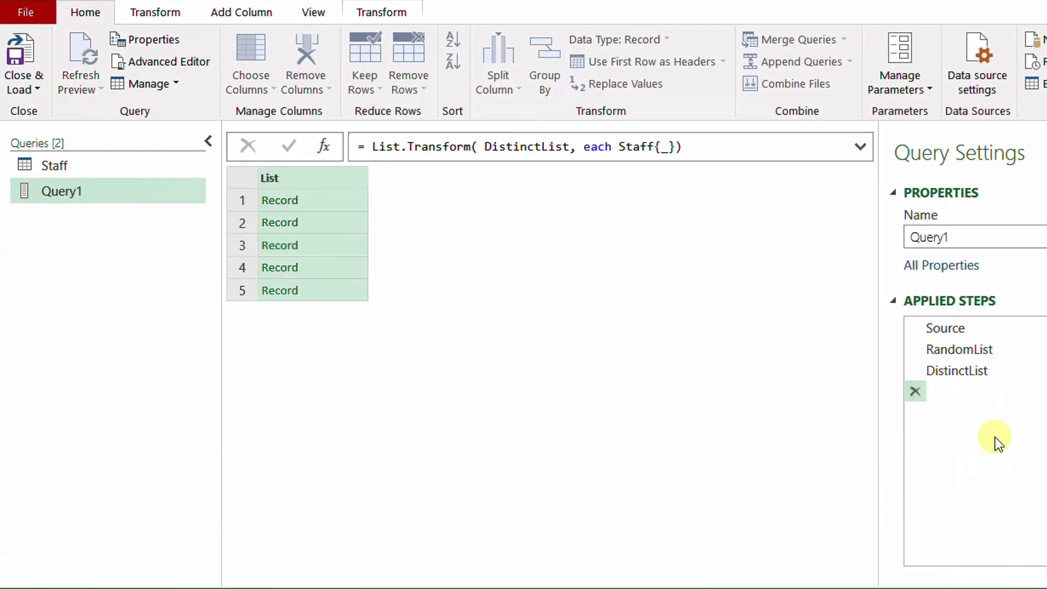
type("Records")
key("Return")
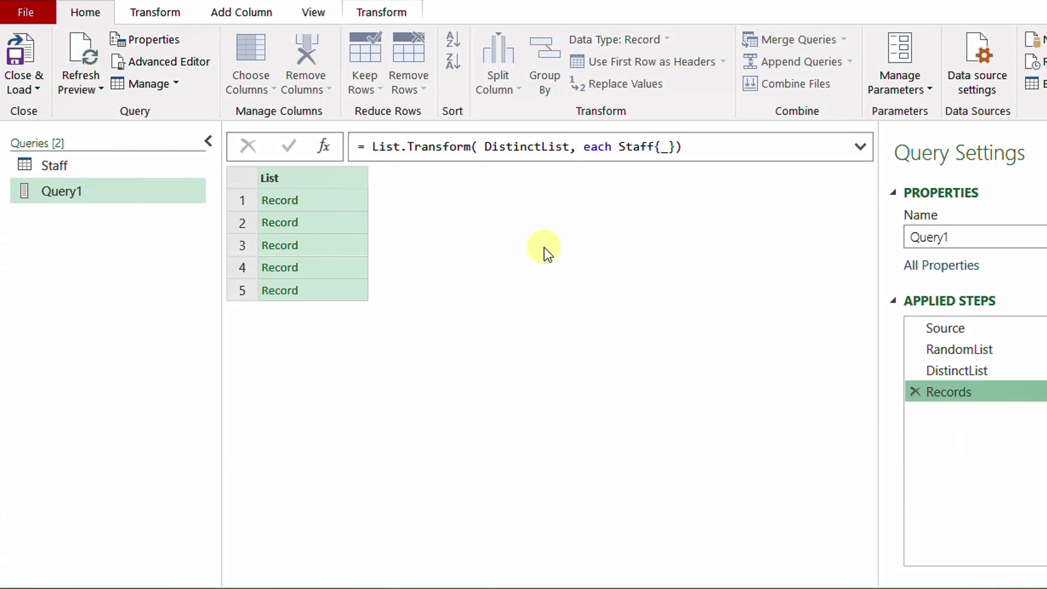
Add a custom step with Table.FromRecords(Records) to convert the list of records into a table.
left_click(323, 148)
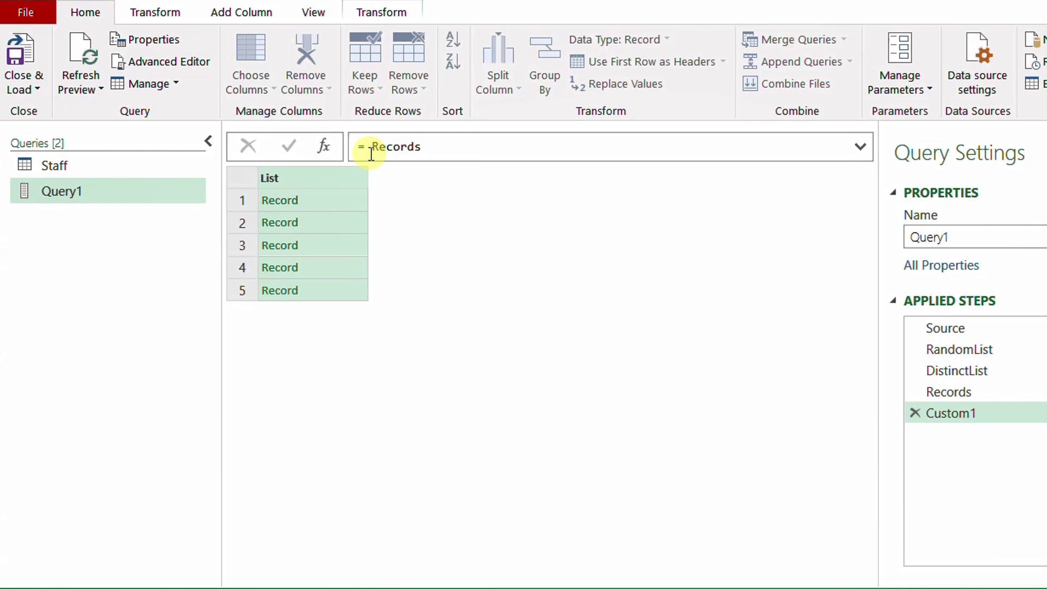
type("Table.FromRecords(")
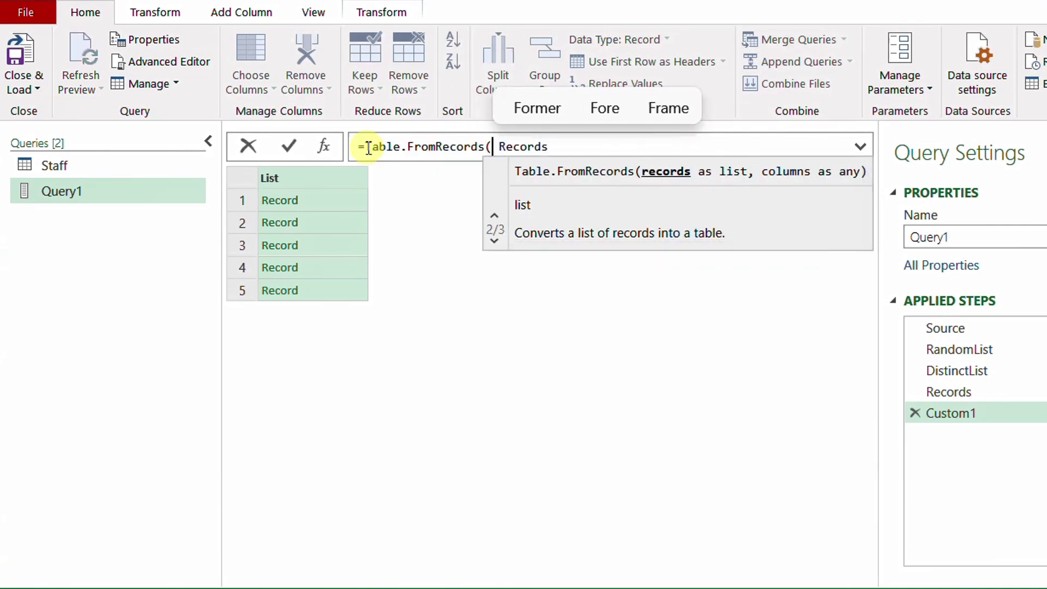
left_click(552, 145)
type(")")
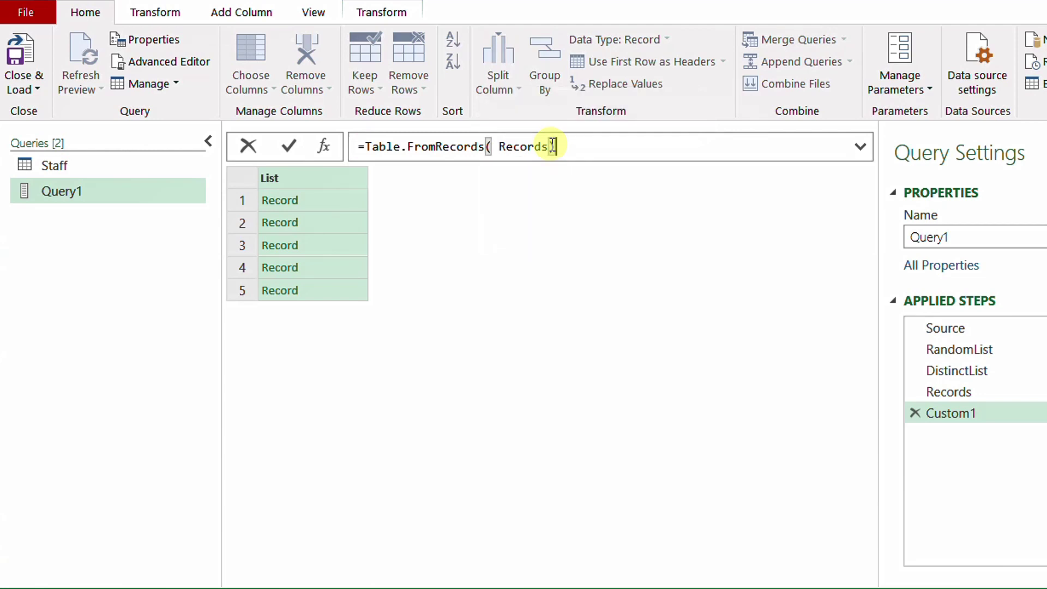
left_click(290, 145)
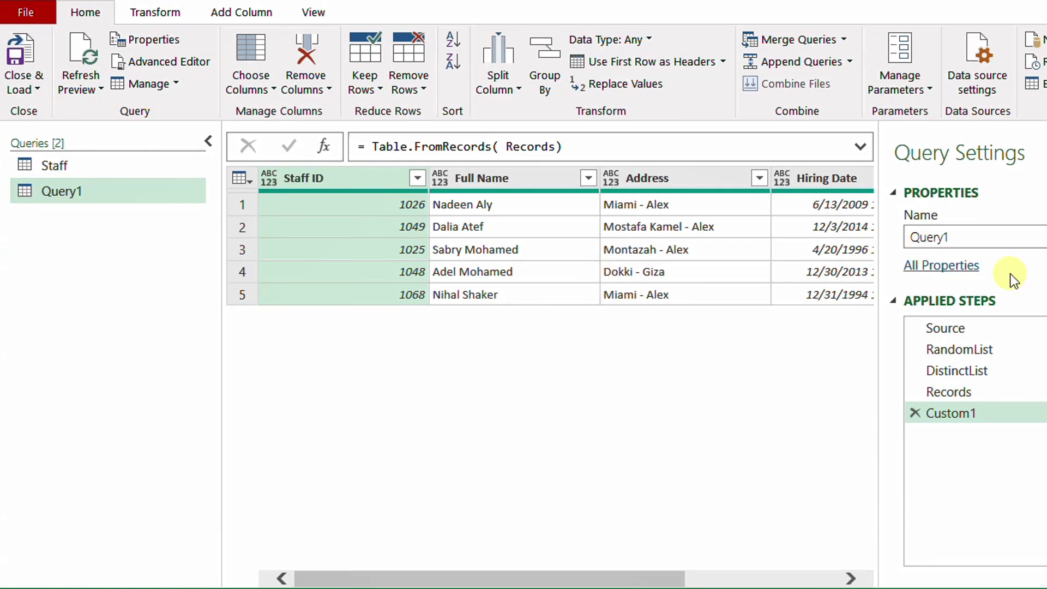
Rename the query to RandomSample and its last applied step to Sample.
left_click(970, 238)
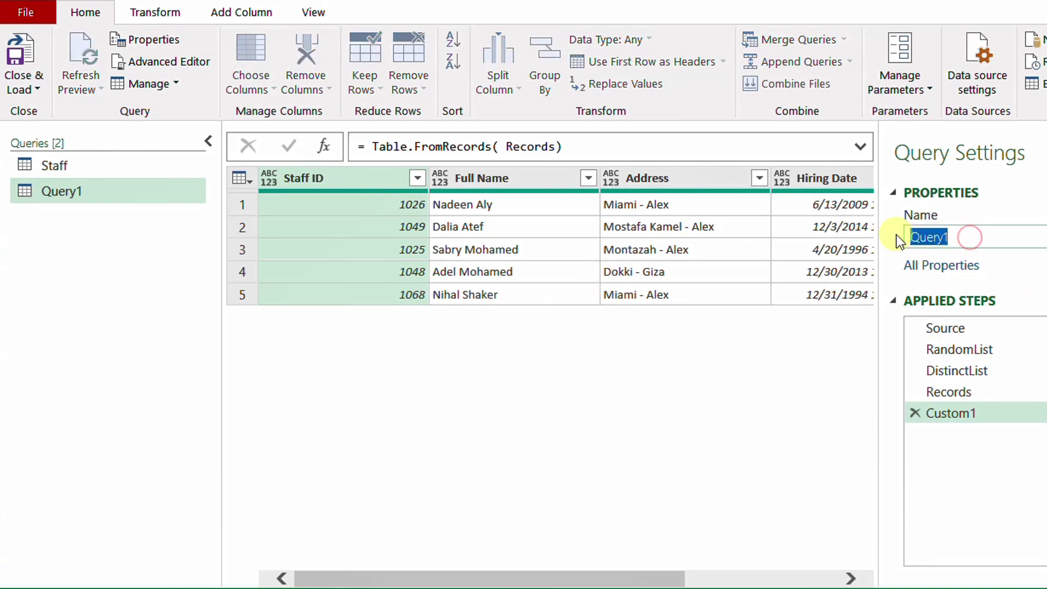
type("RandomSample")
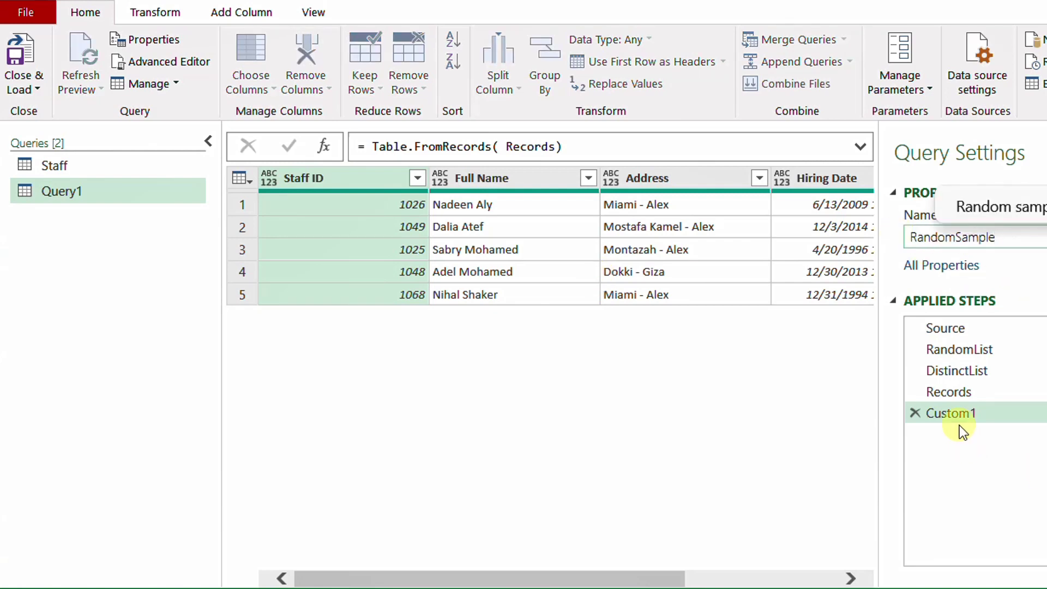
left_click(958, 413)
right_click(957, 413)
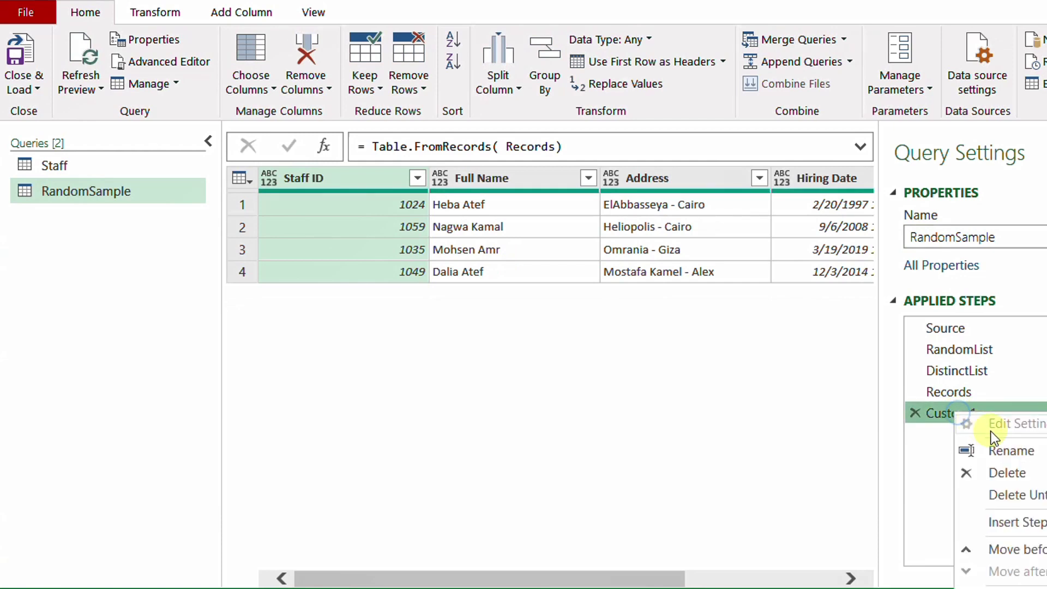
left_click(996, 452)
type("Sa")
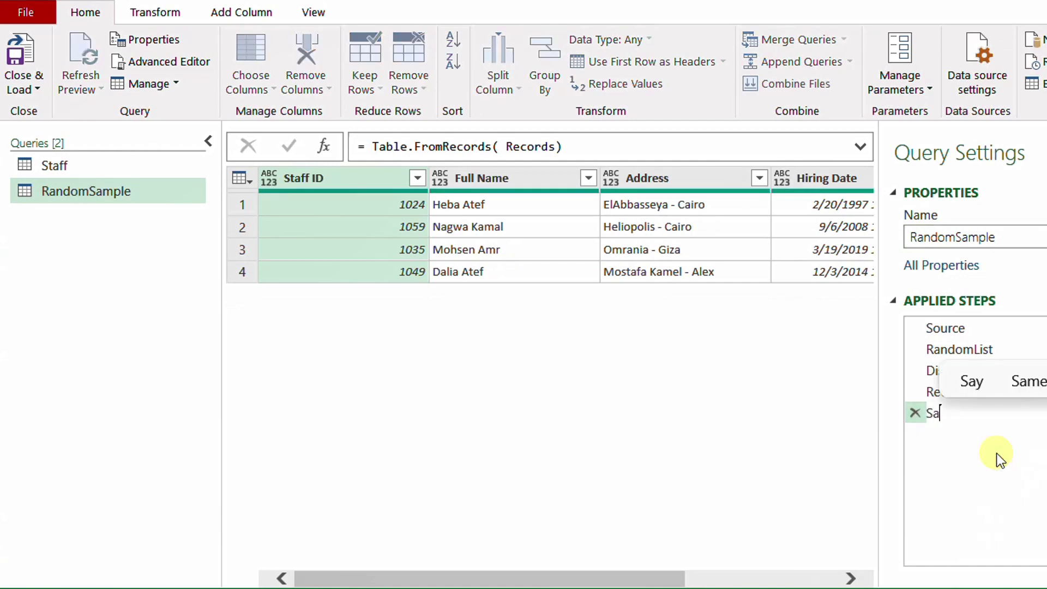
type("mple")
key("Return")
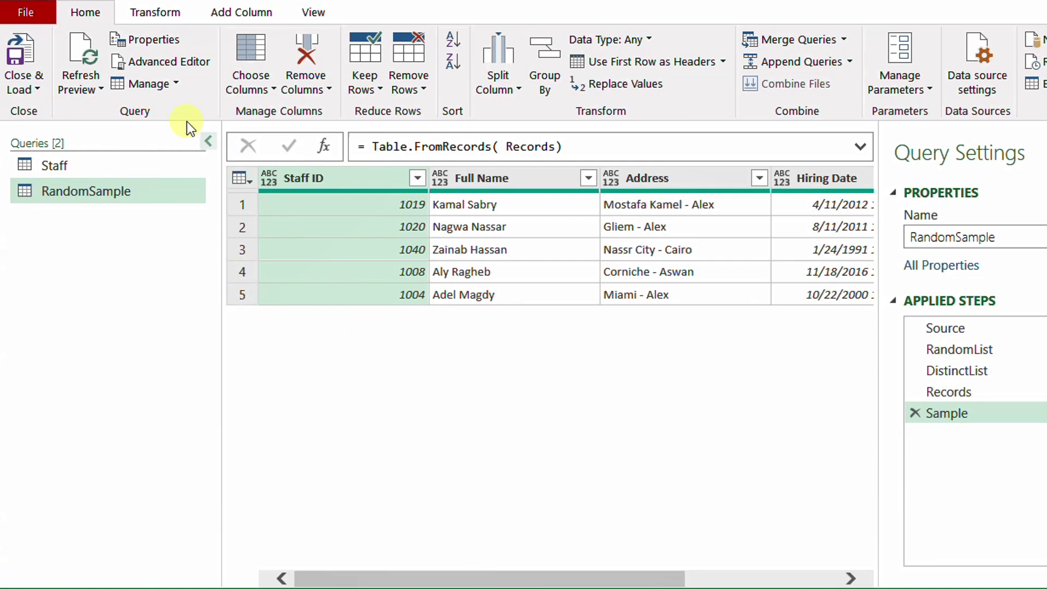
Refresh the RandomSample preview several times to check how the sampled staff rows change.
left_click(77, 54)
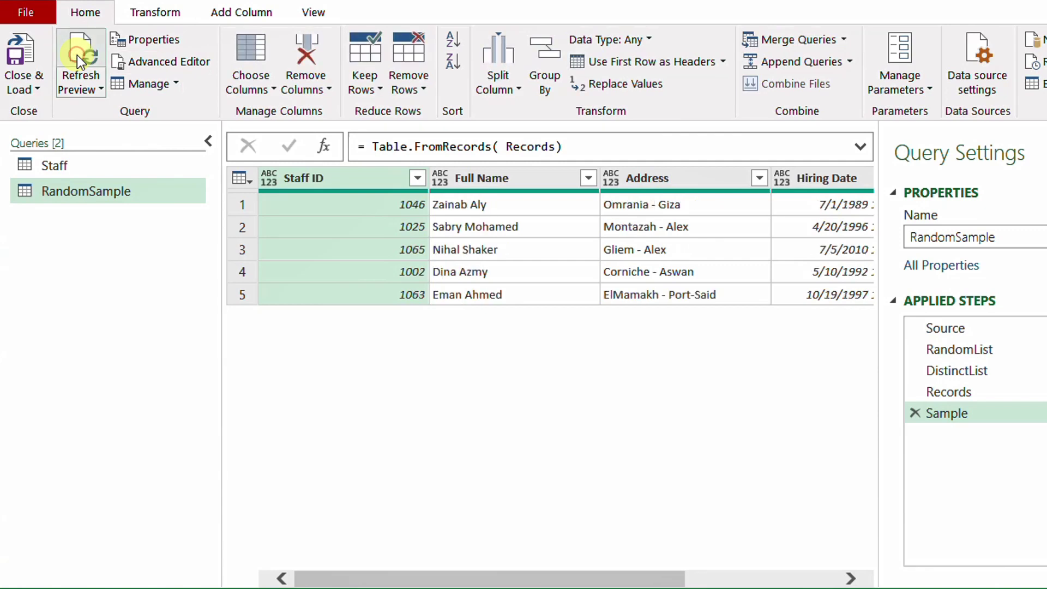
left_click(76, 55)
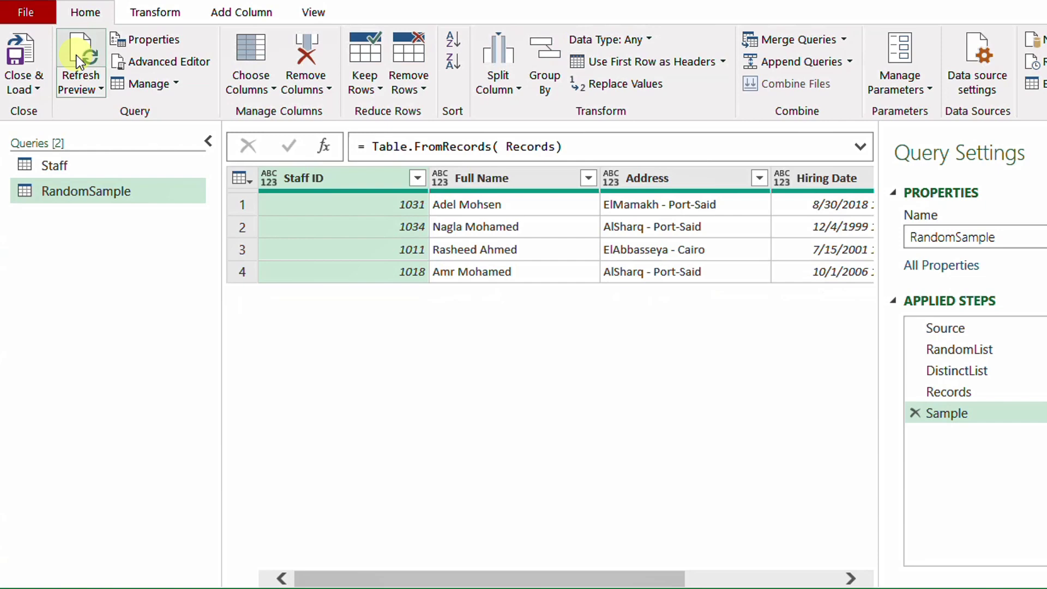
left_click(76, 55)
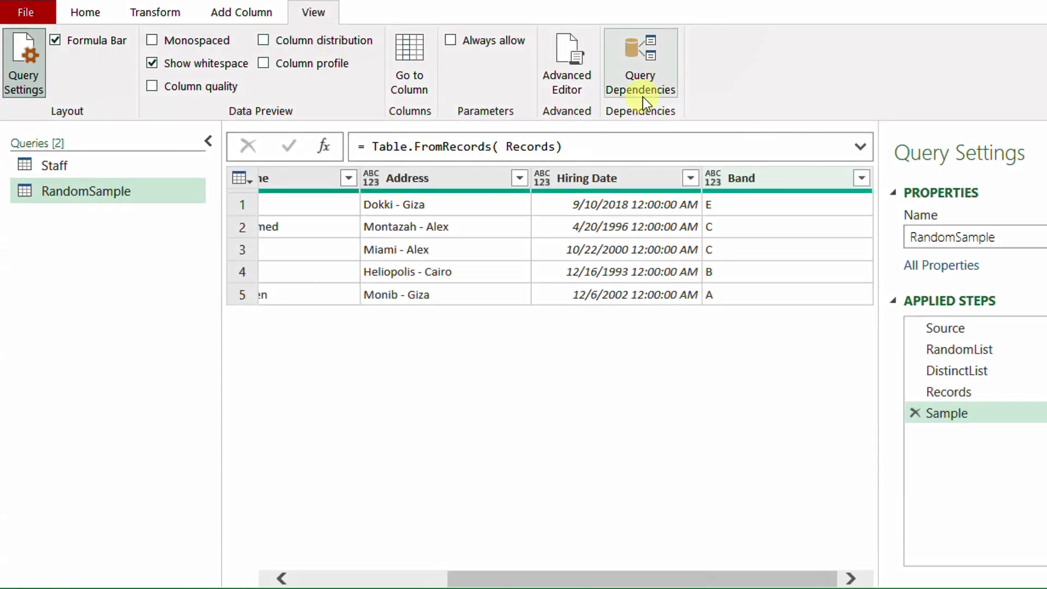
In the RandomSample query's M code, insert a line above let with a parenthesised parameter SampleSize as number.
left_click(574, 71)
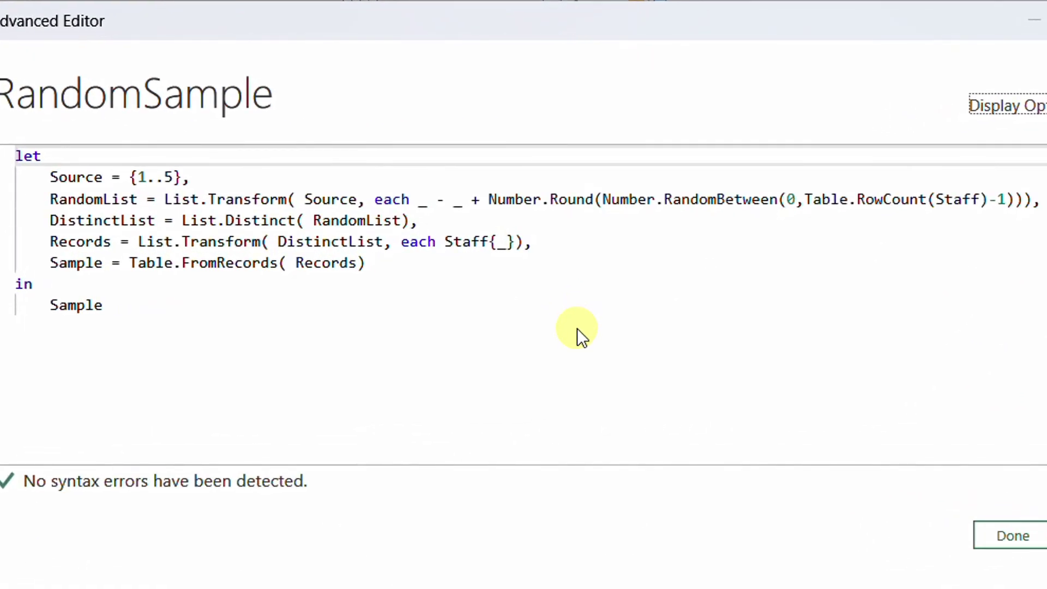
left_click(16, 156)
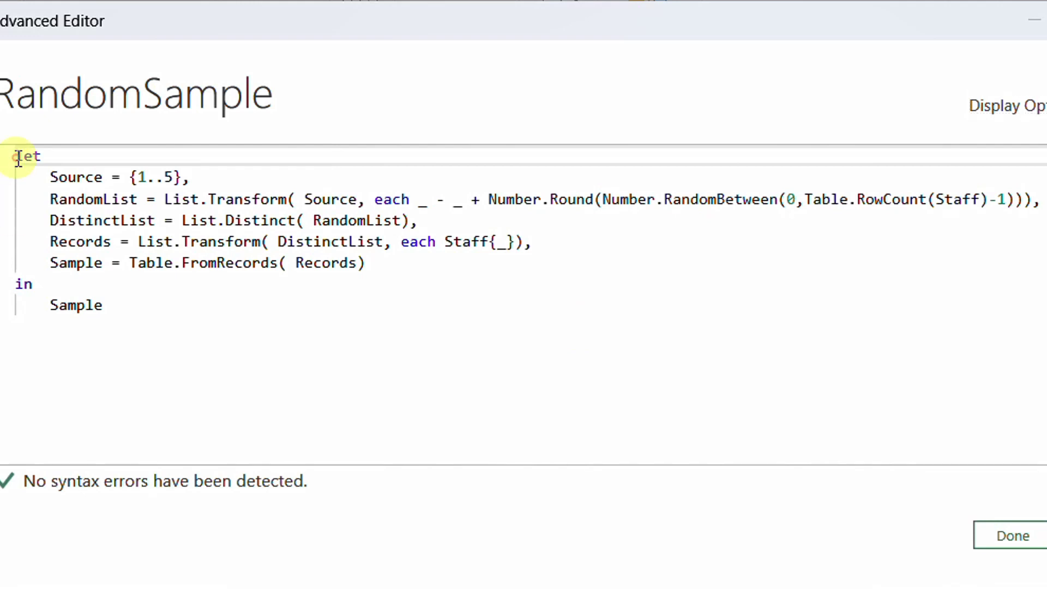
key("Return")
key("Up")
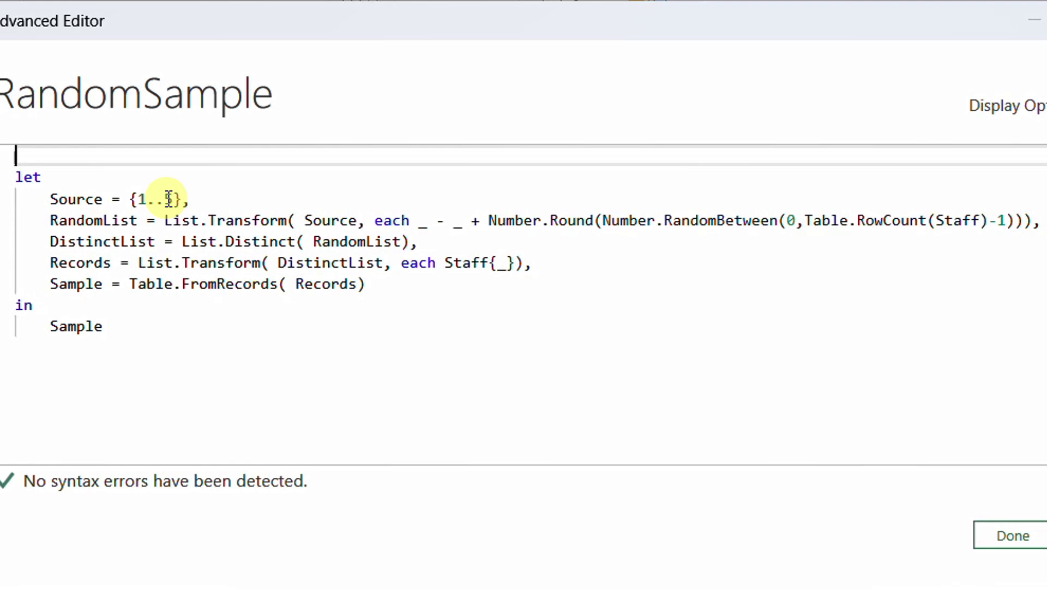
type("(")
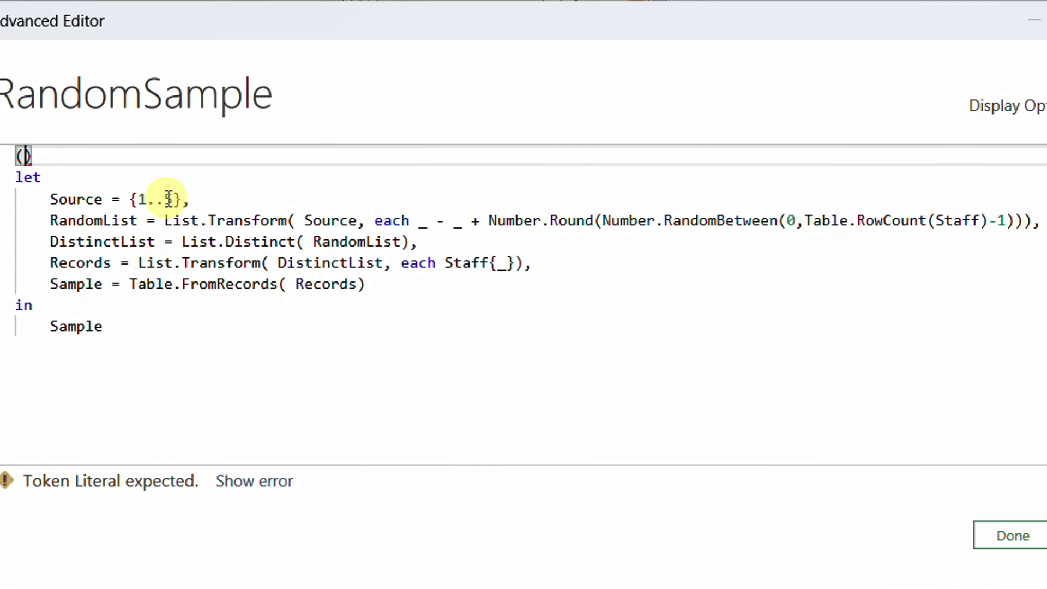
type("SampleSize ")
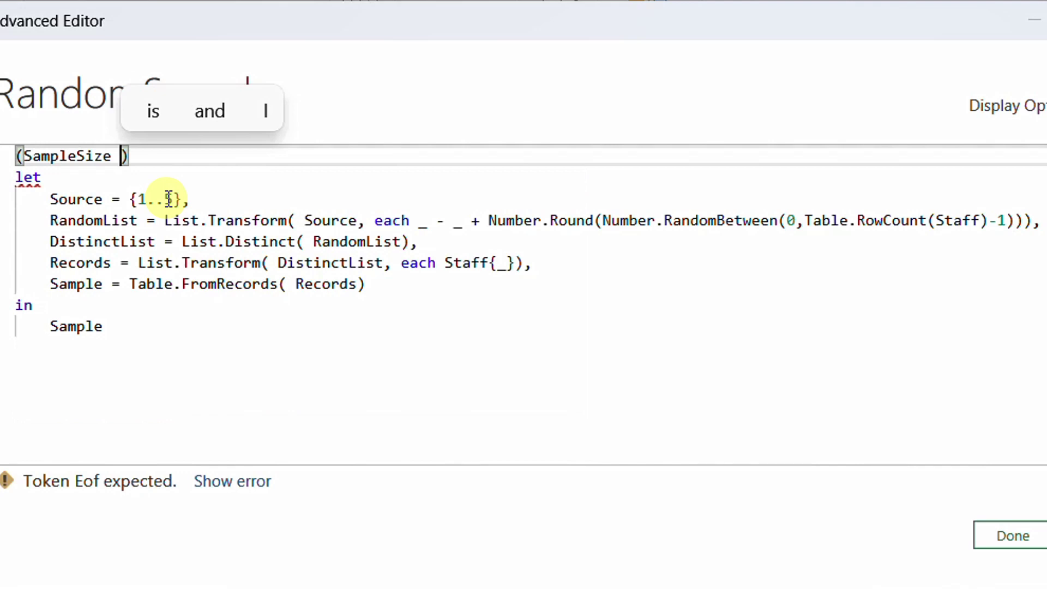
type("as numb")
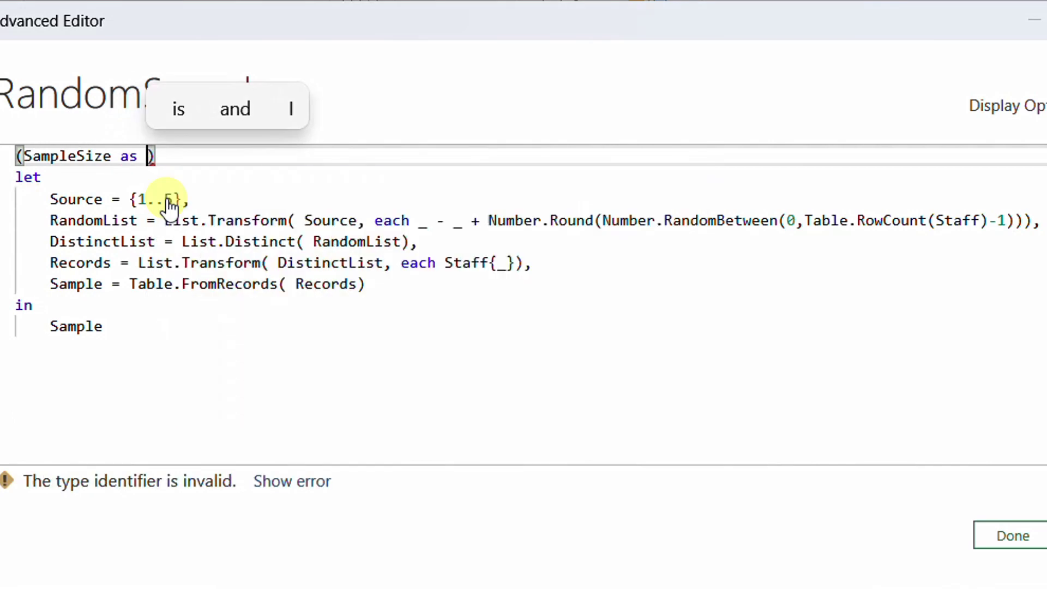
type("er,")
key("BackSpace")
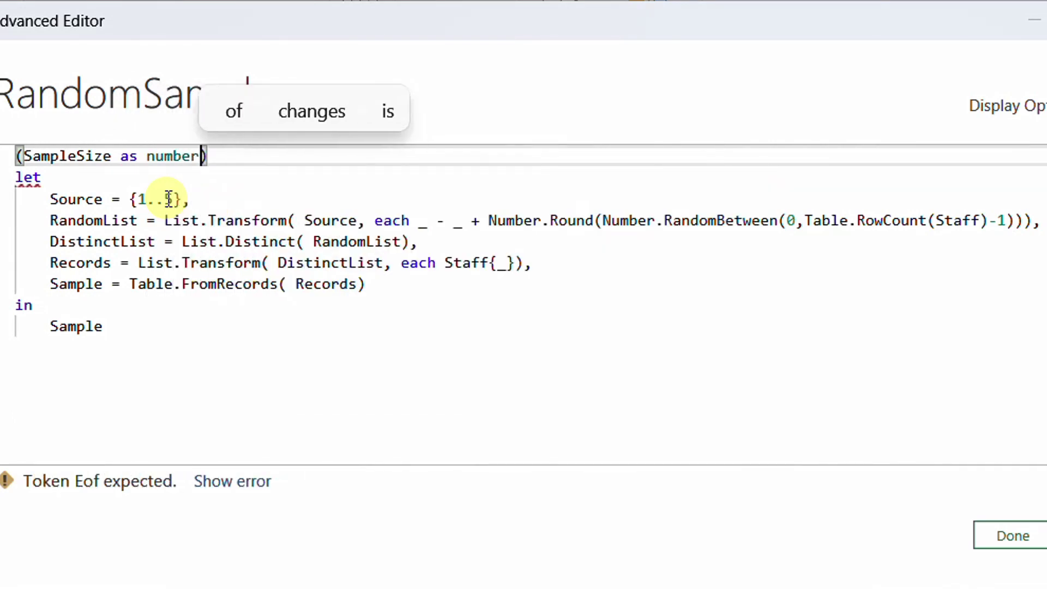
Add a second parameter, AnyTble as table, and finish the function header with => after the parentheses.
type(", ")
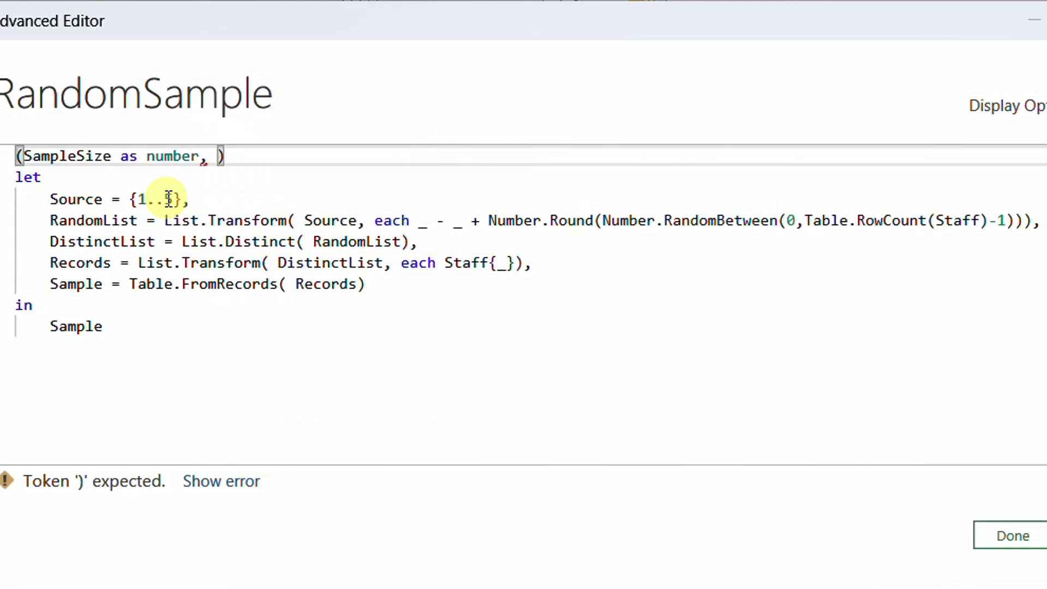
type("AnyTble ")
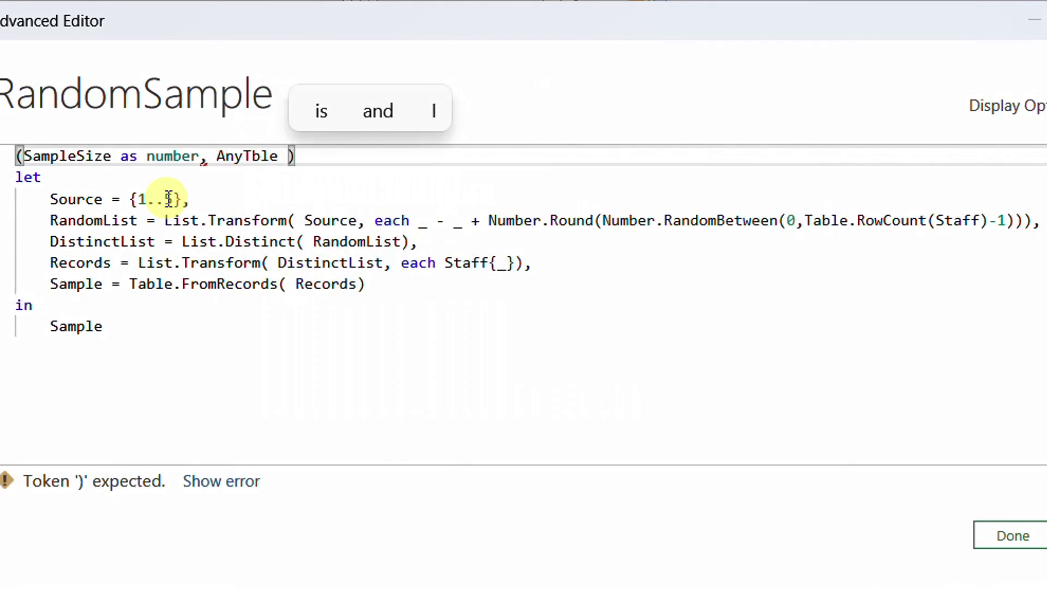
type("as tv")
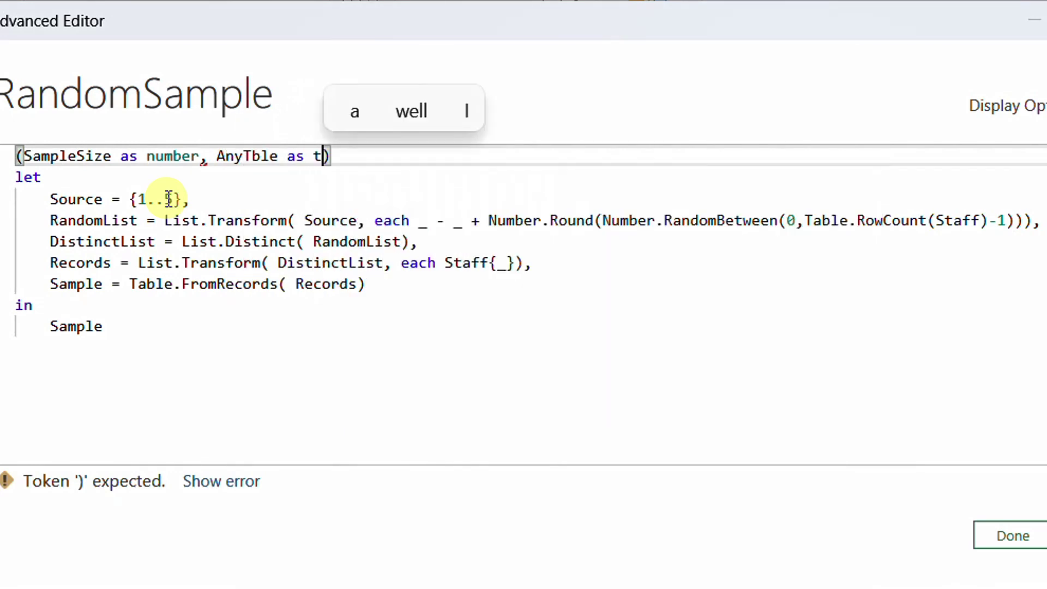
key("BackSpace")
type("able")
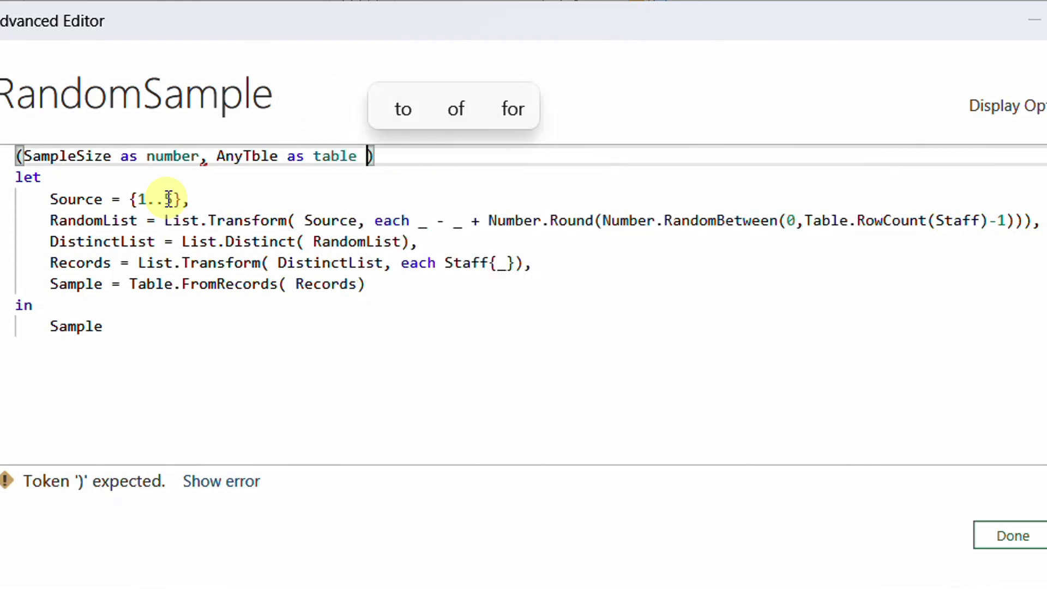
left_click(374, 156)
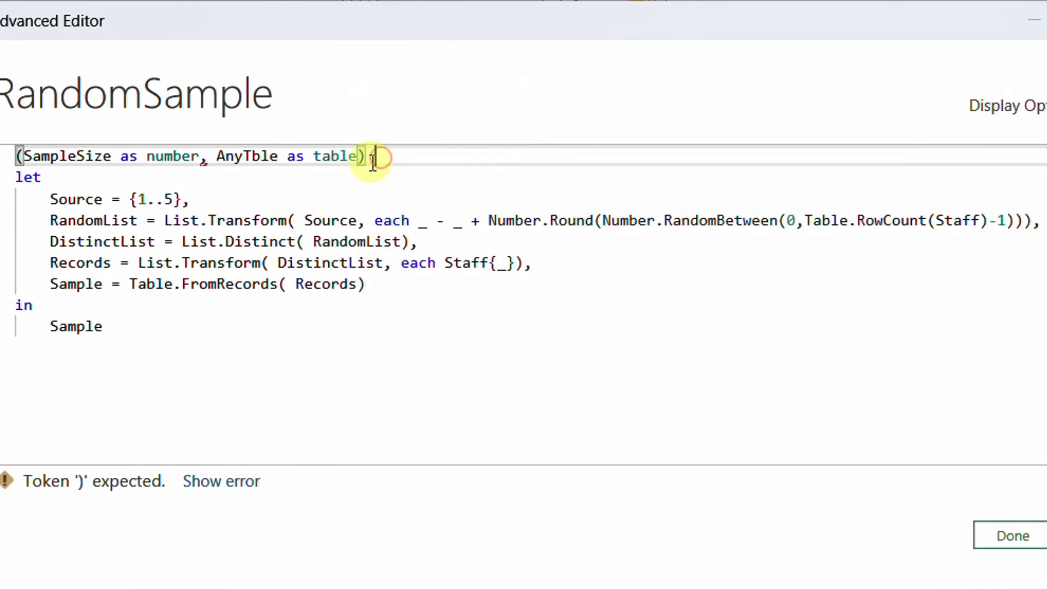
type("=>")
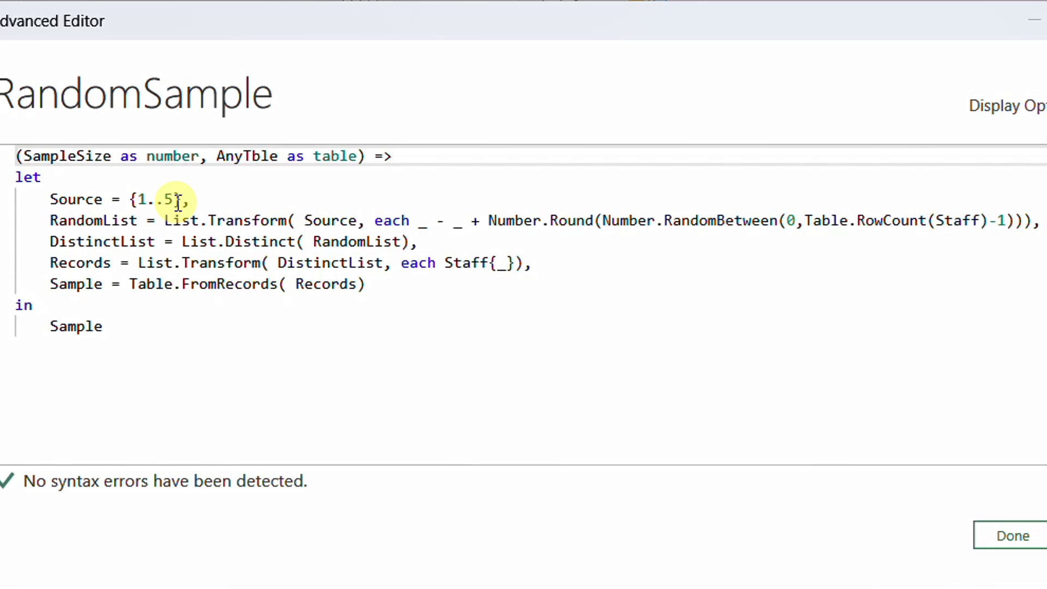
Replace the 5 in Source with SampleSize and both Staff references in RandomList and Records with AnyTble, then apply the code.
left_click_drag(167, 199, 175, 198)
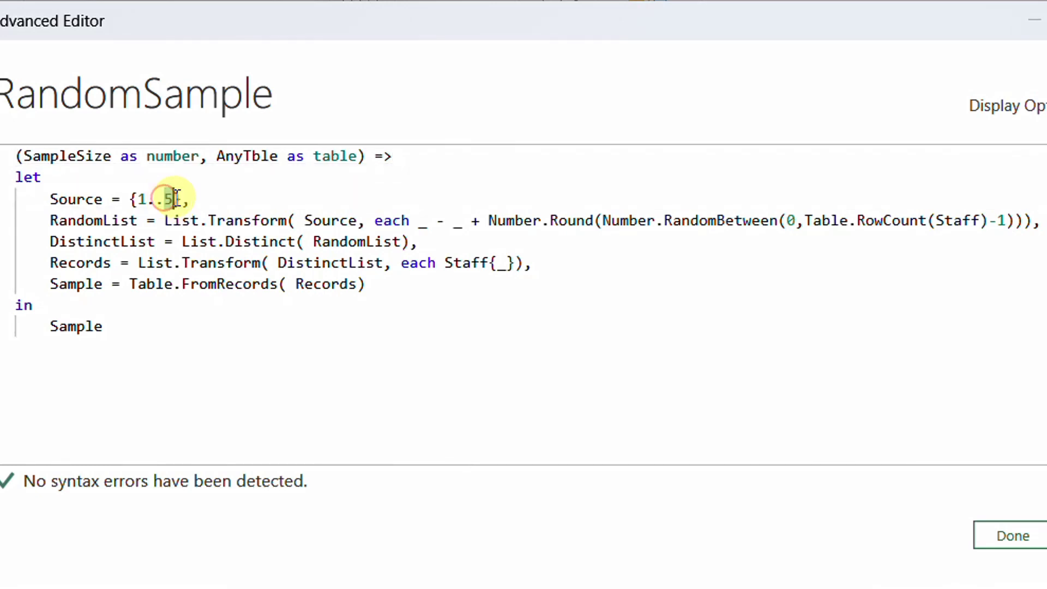
type("SampleSize")
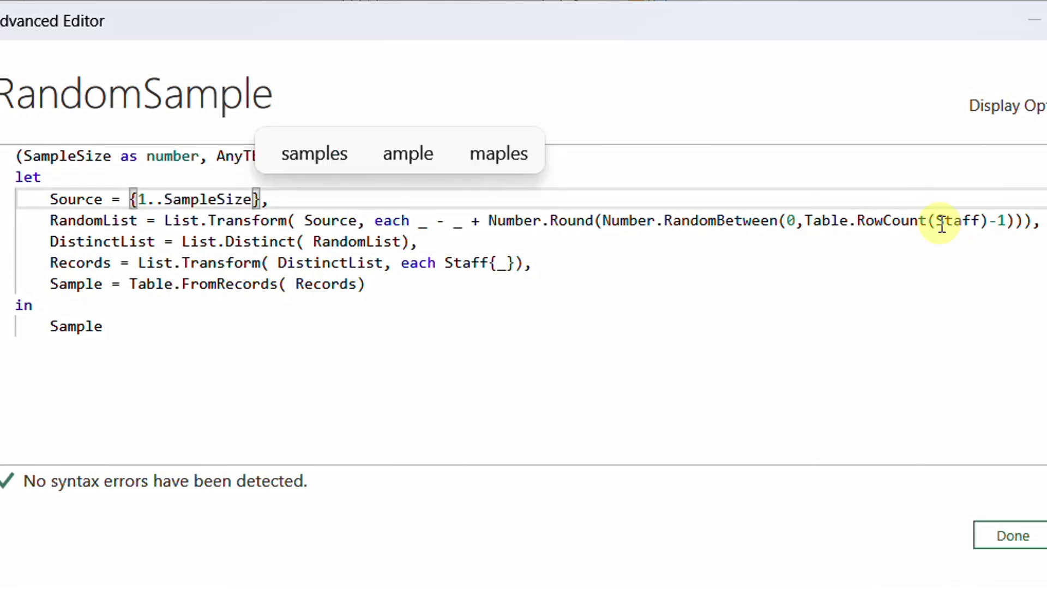
left_click_drag(935, 220, 979, 221)
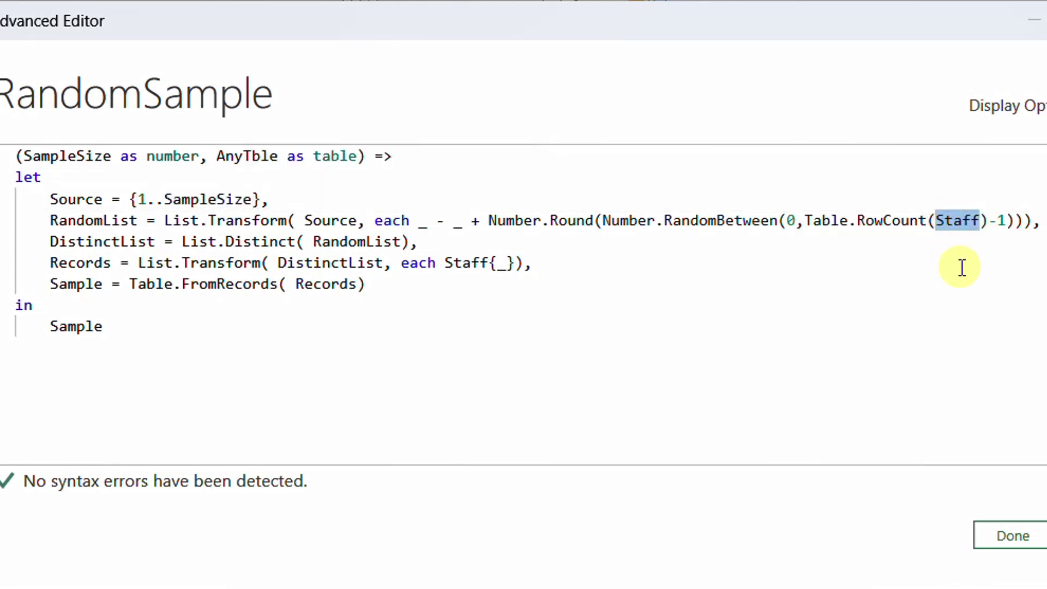
type("AnyTble")
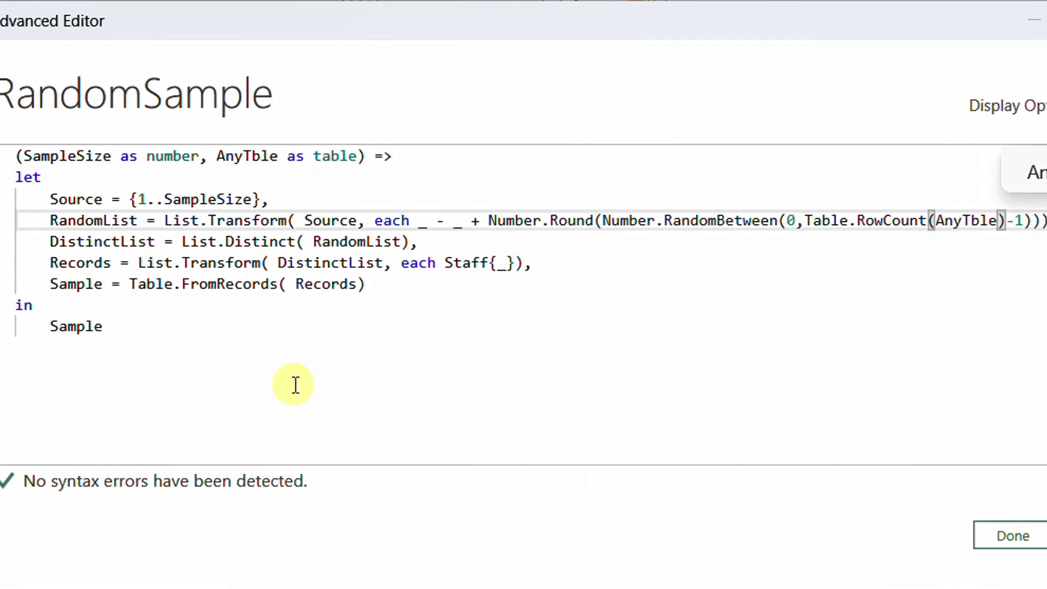
double_click(460, 262)
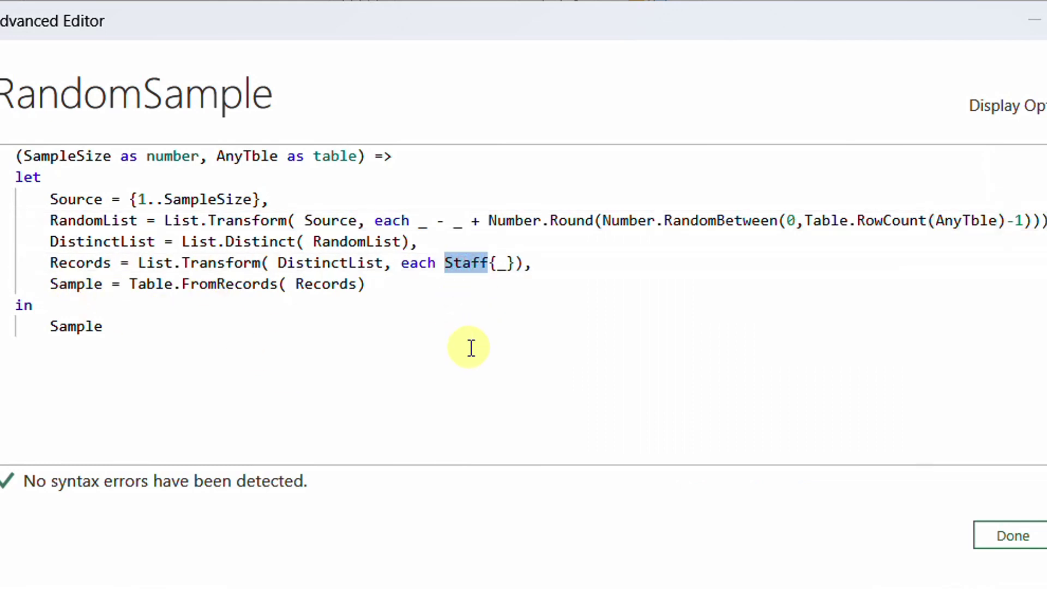
type("AnyTble")
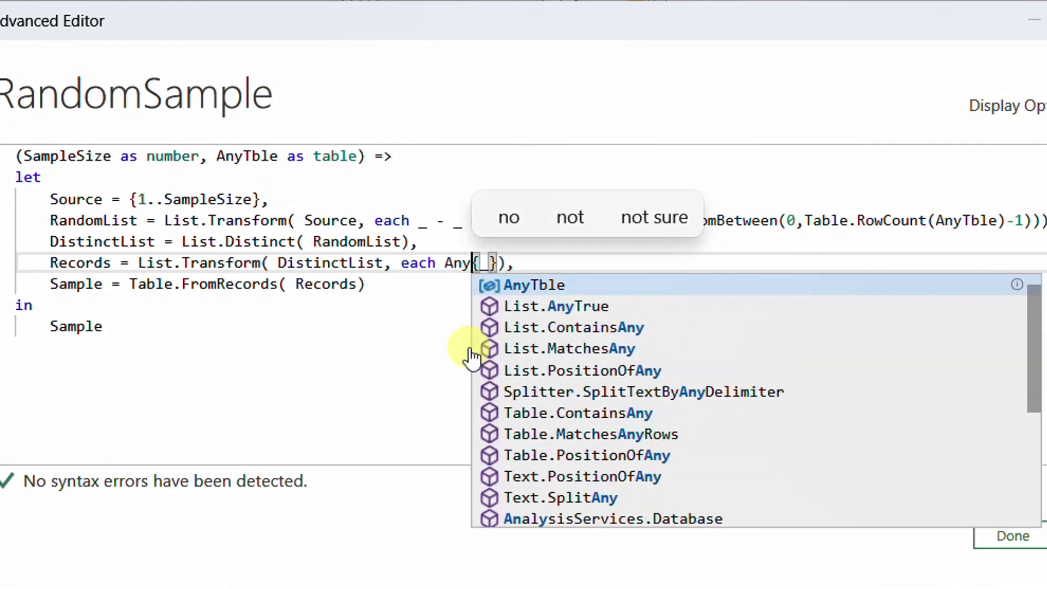
left_click(290, 334)
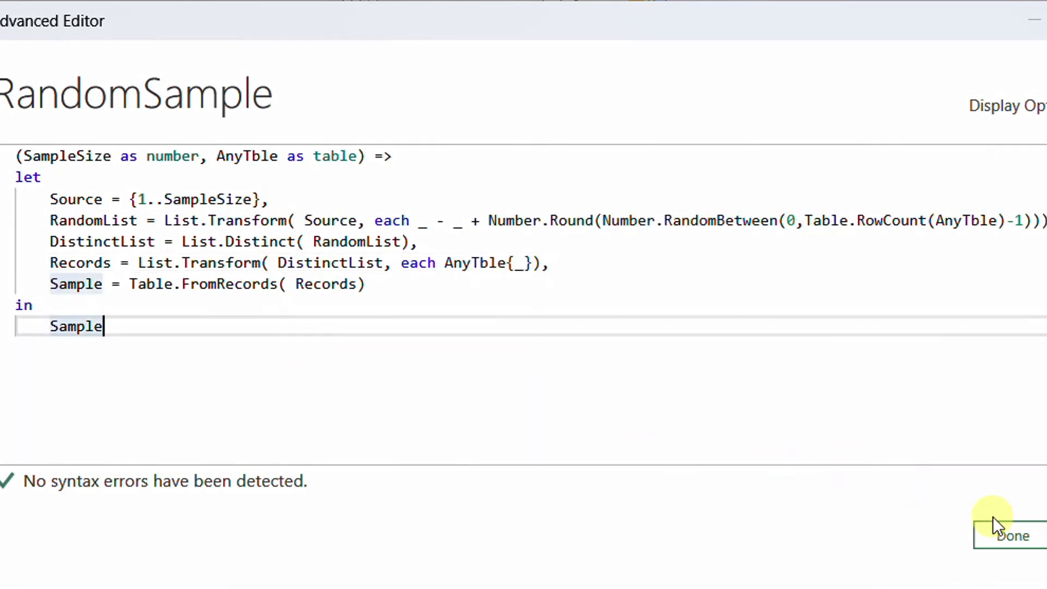
left_click(1003, 534)
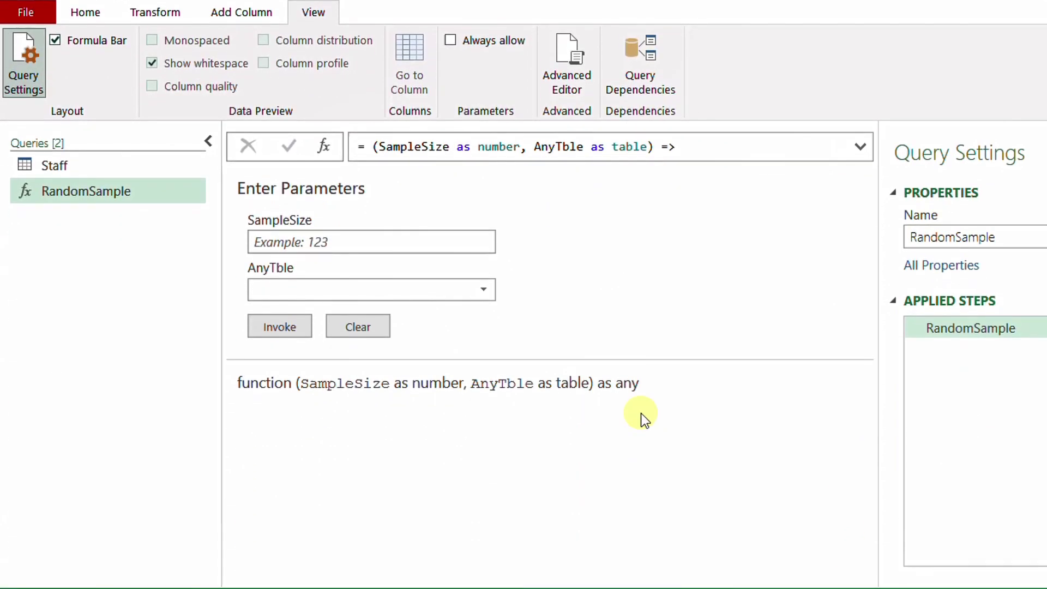
Invoke the RandomSample function with a SampleSize of 10 and Staff as AnyTble.
left_click(342, 245)
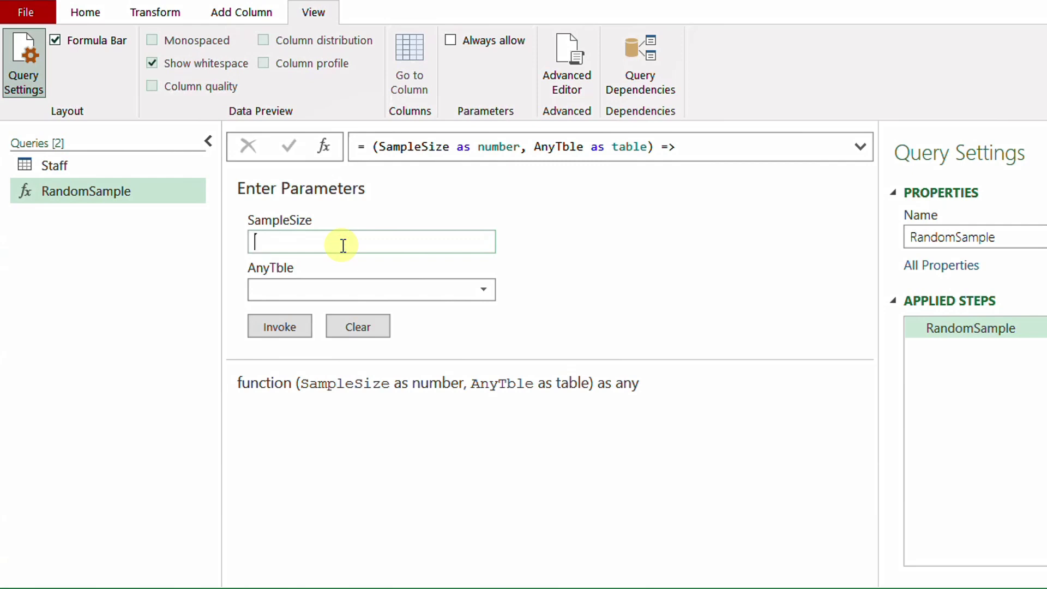
type("10")
left_click(341, 296)
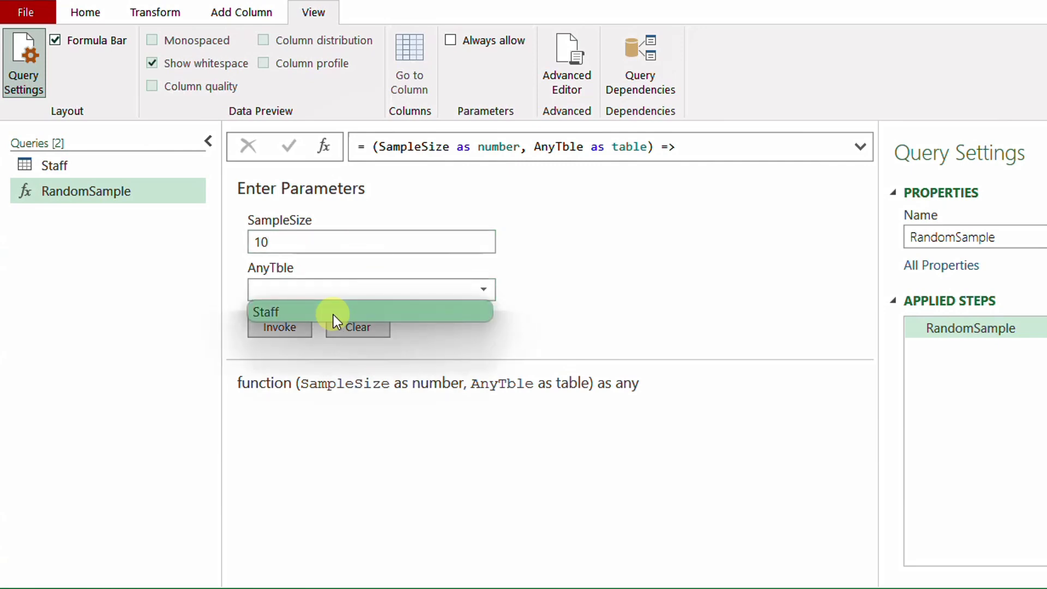
left_click(332, 315)
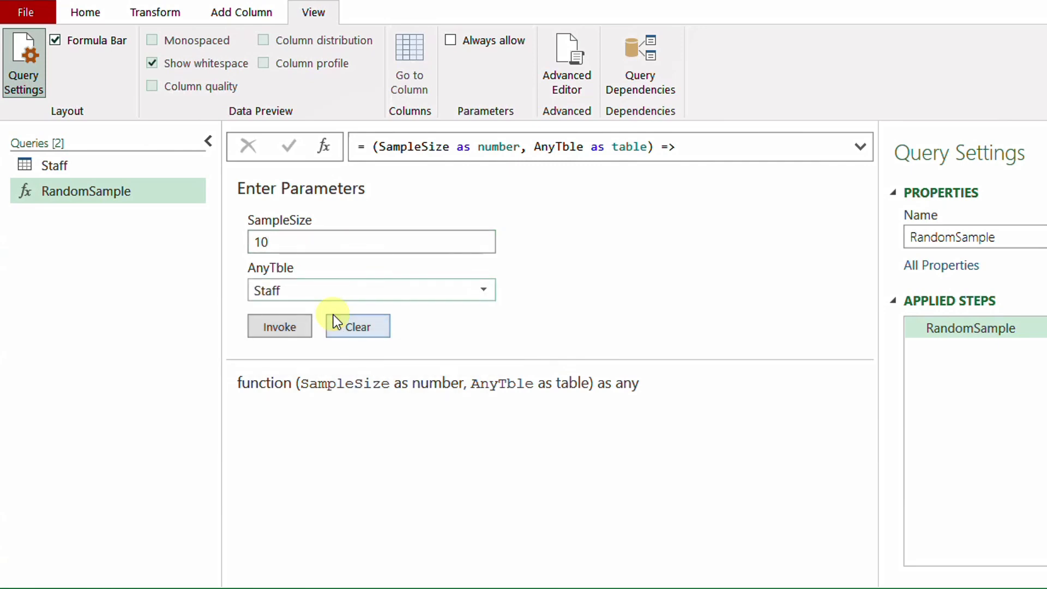
left_click(275, 330)
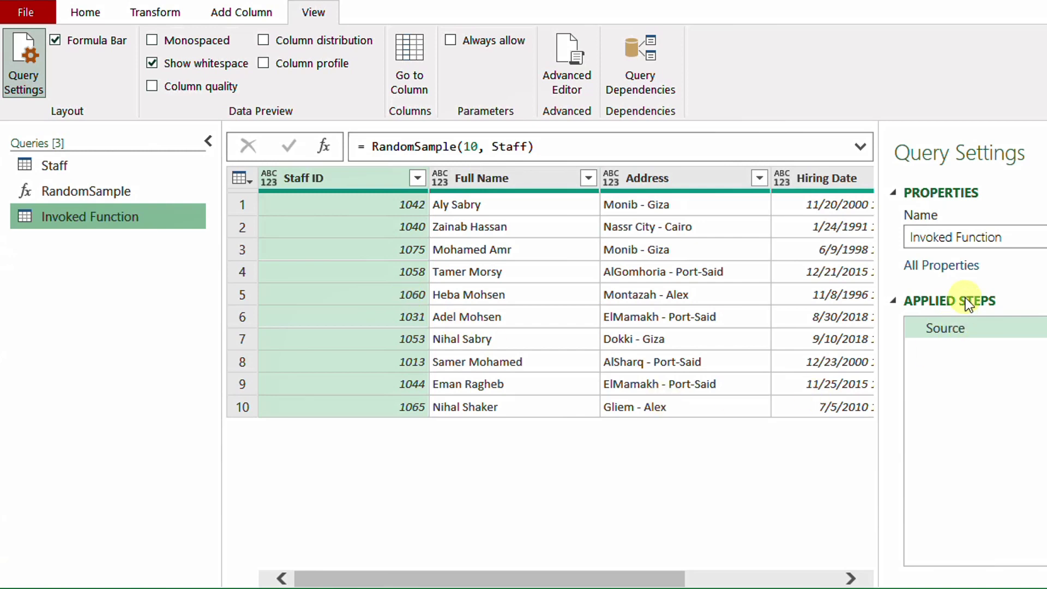
Rename the invoked function query to StaffSample.
key("F2")
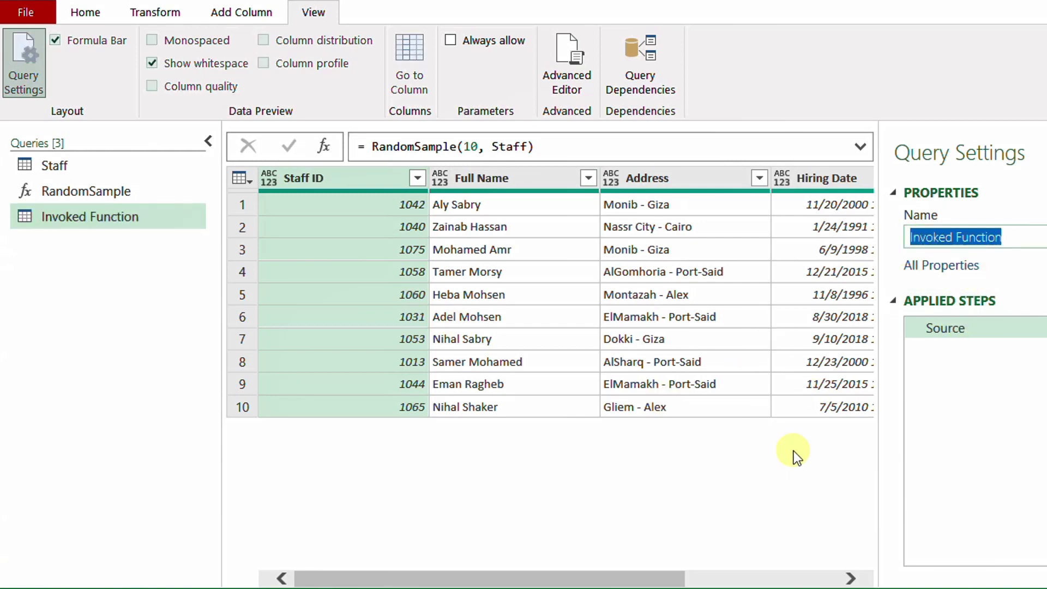
type("StaffSample")
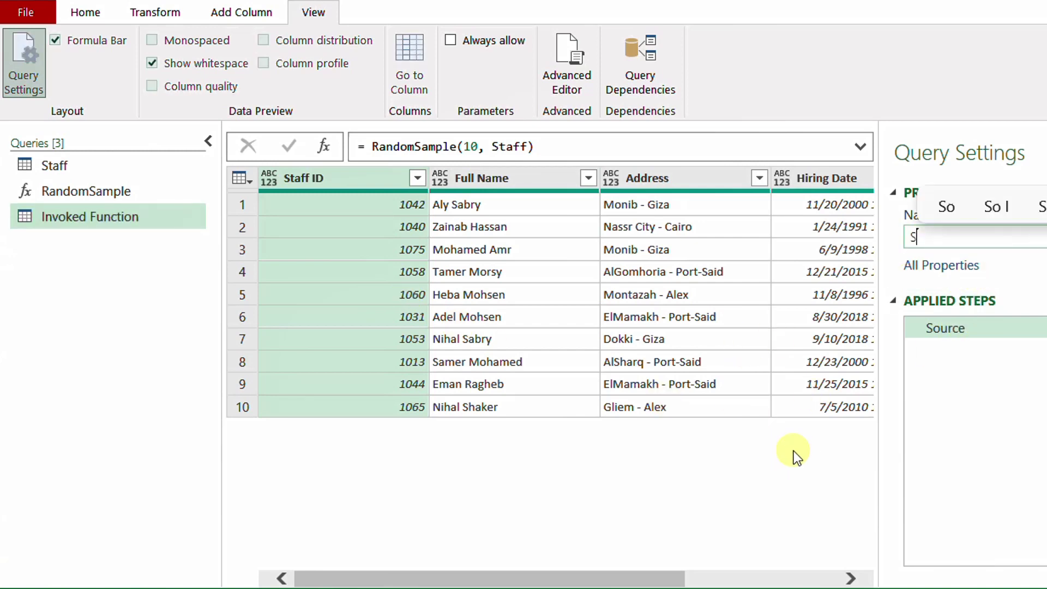
key("Return")
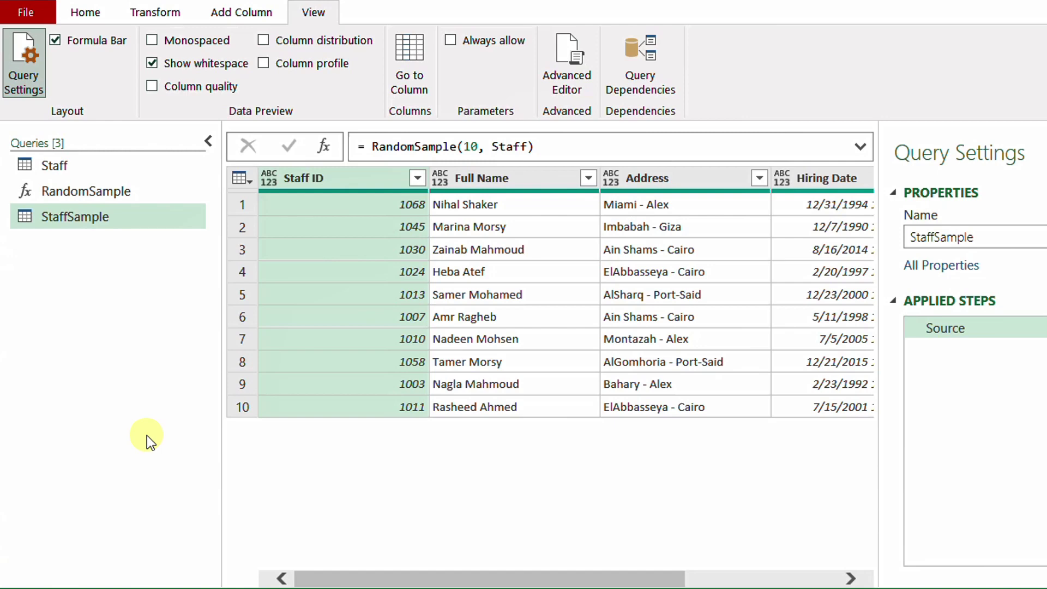
Duplicate the Staff query.
left_click(92, 166)
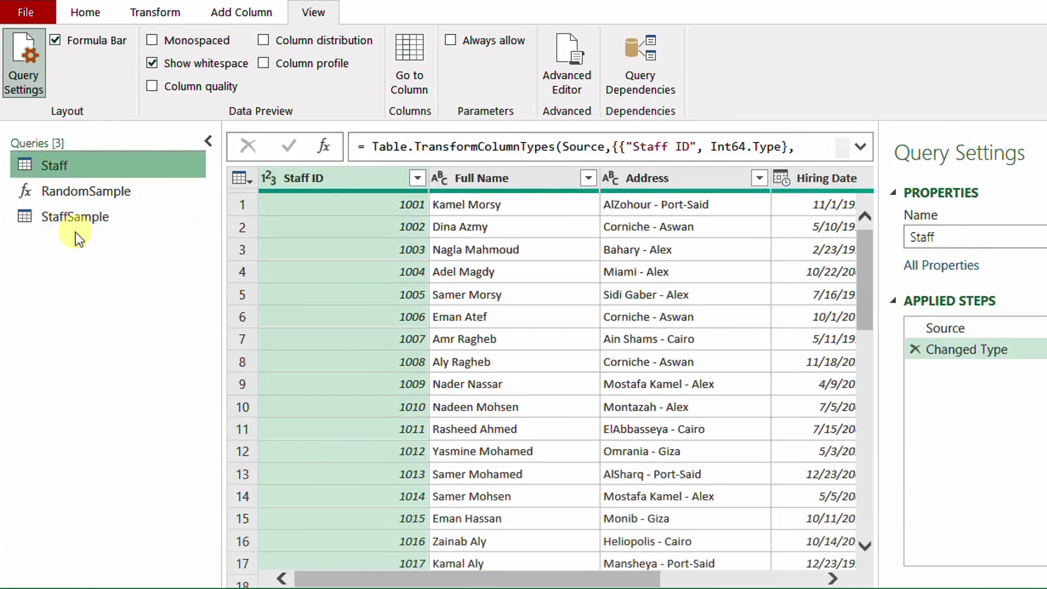
right_click(100, 168)
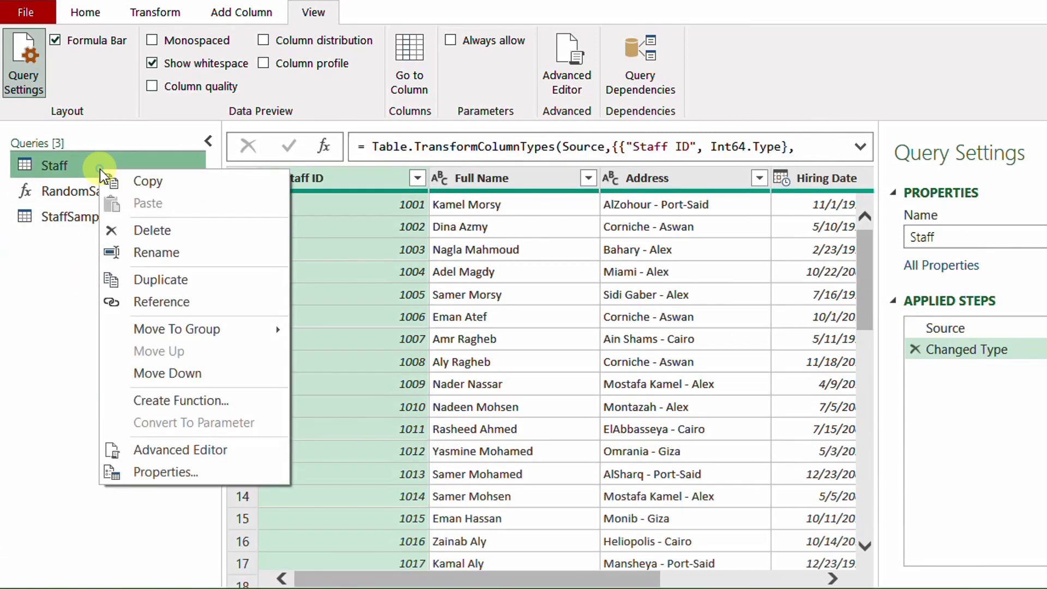
left_click(155, 280)
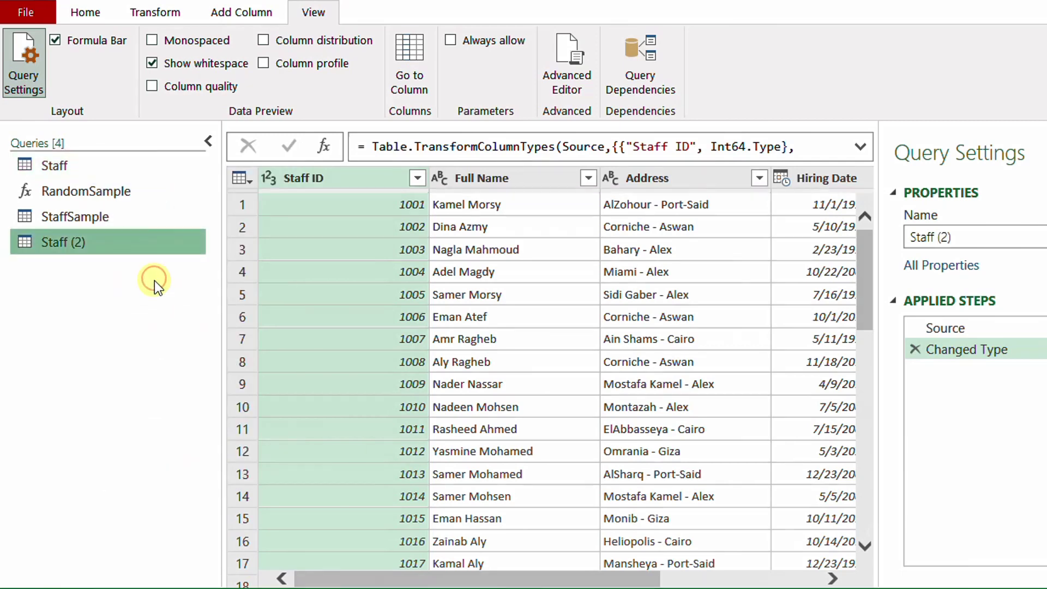
Change the duplicated query's Source step to load the SalesTrx table from the current workbook.
left_click(969, 328)
left_click_drag(589, 146, 631, 147)
type("SalesTrx\"]}[Content]")
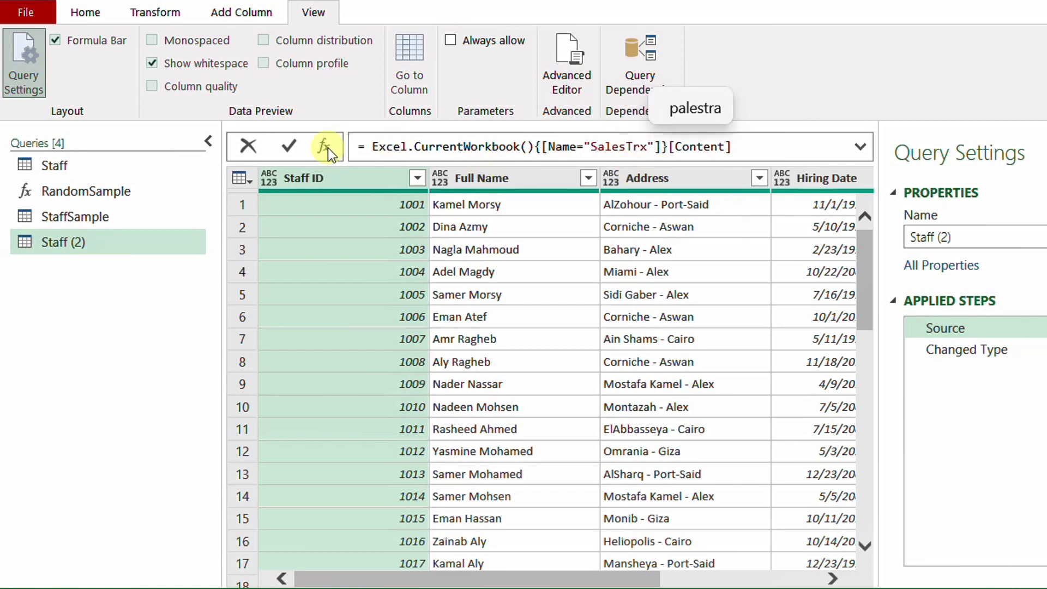
left_click(290, 147)
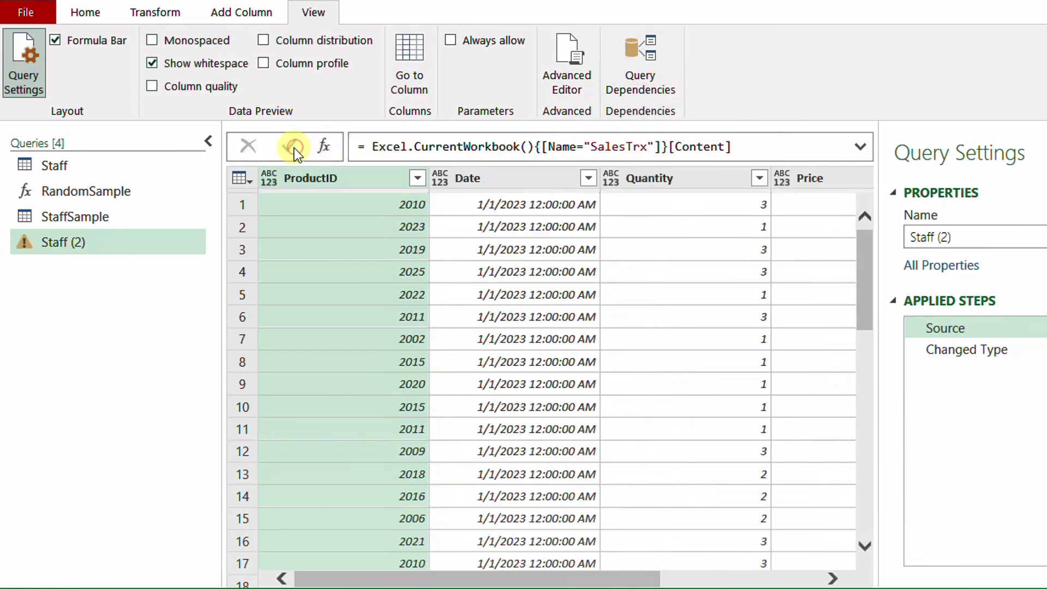
Rebuild the Changed Type step by detecting the sales columns' data types, and rename the query to Sales.
left_click(979, 352)
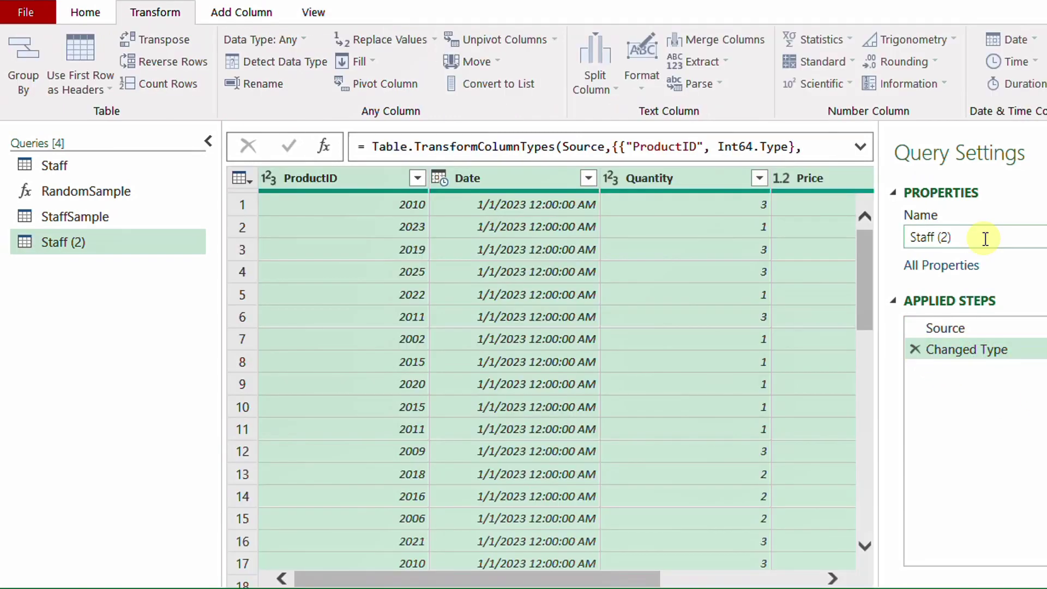
left_click(985, 238)
type("Sales")
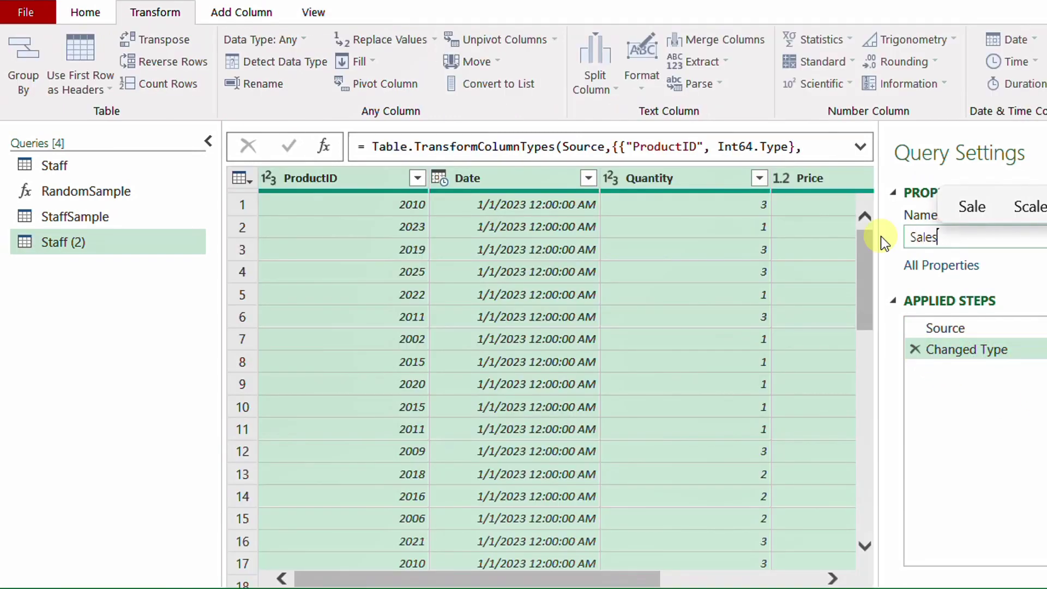
Invoke the RandomSample function with a SampleSize of 25 and Sales as the AnyTble parameter.
key("Return")
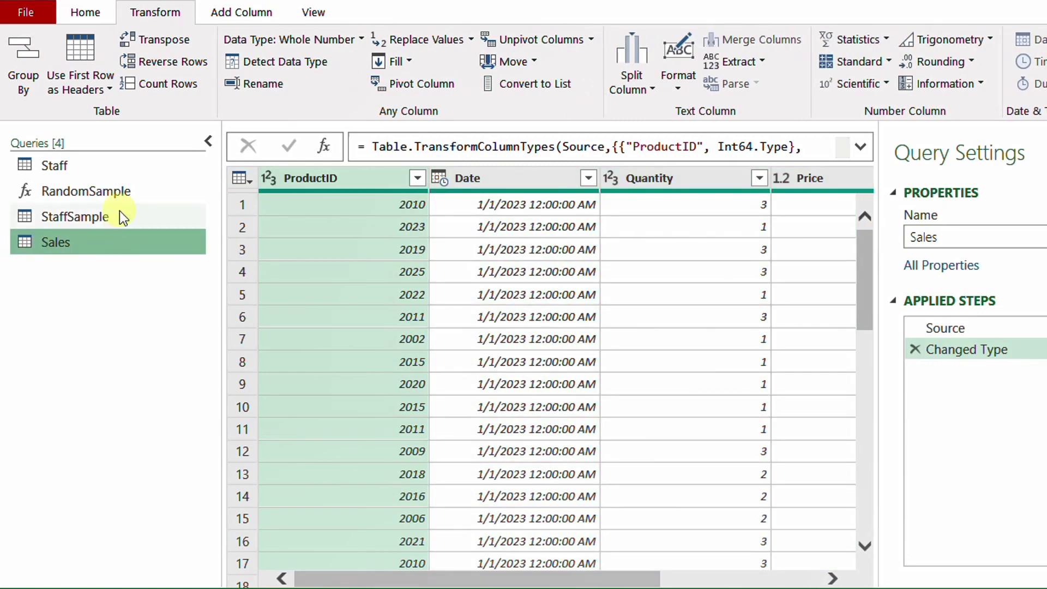
left_click(124, 203)
left_click(362, 243)
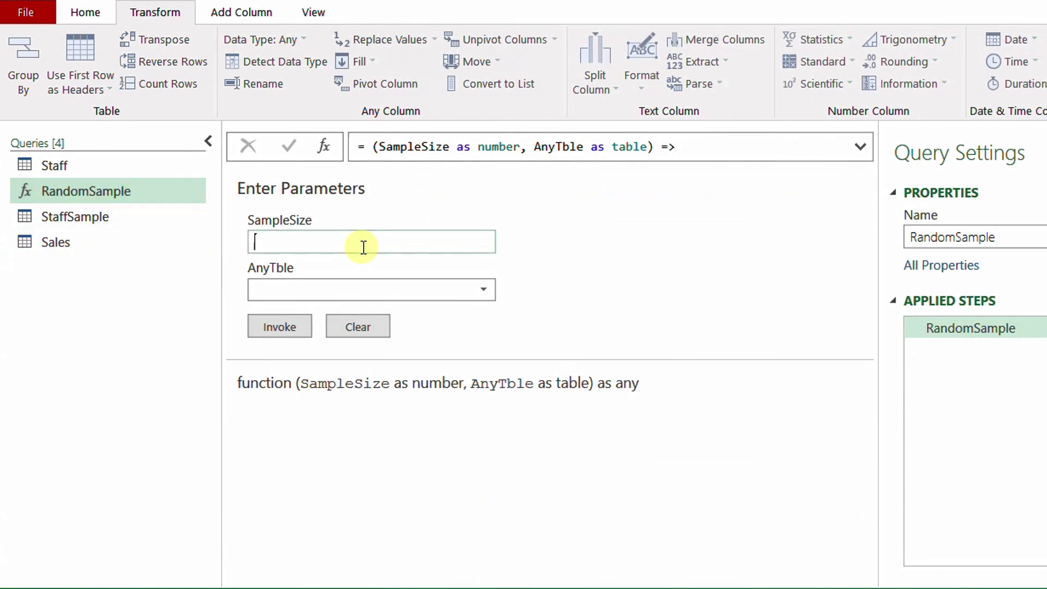
type("25")
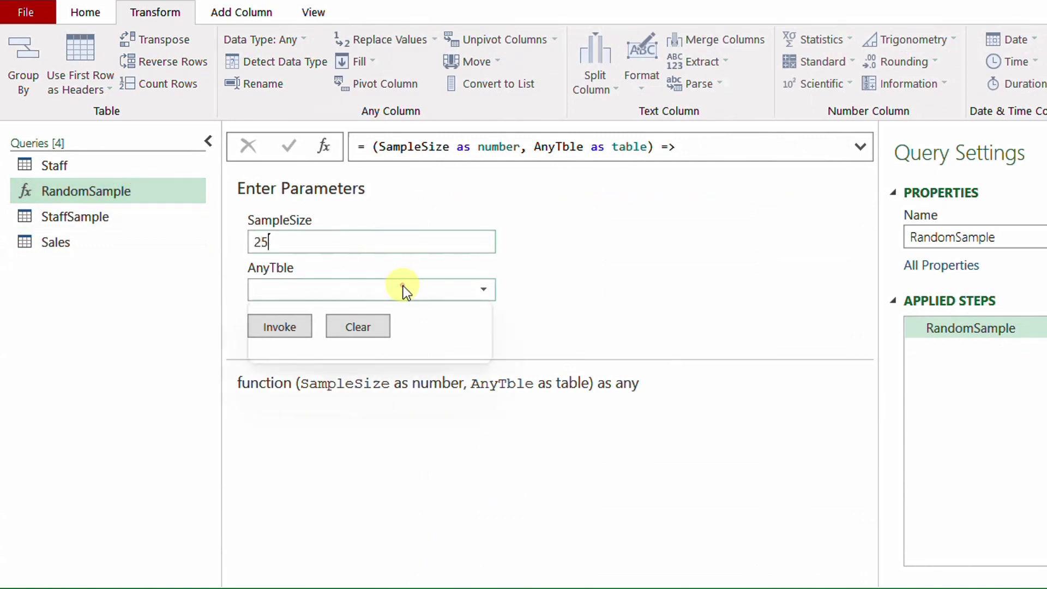
left_click(403, 286)
left_click(365, 352)
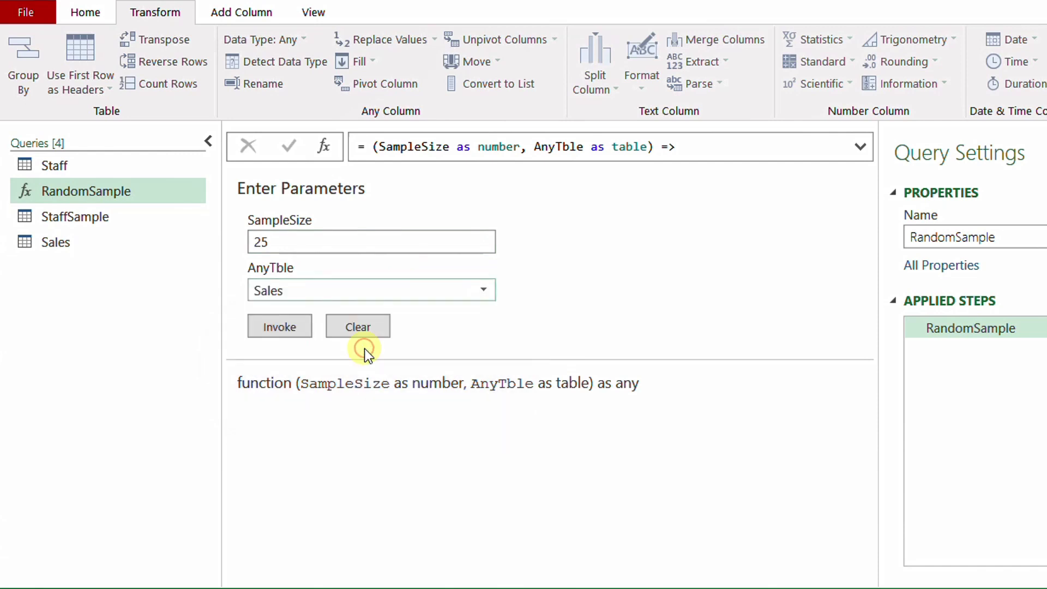
left_click(280, 327)
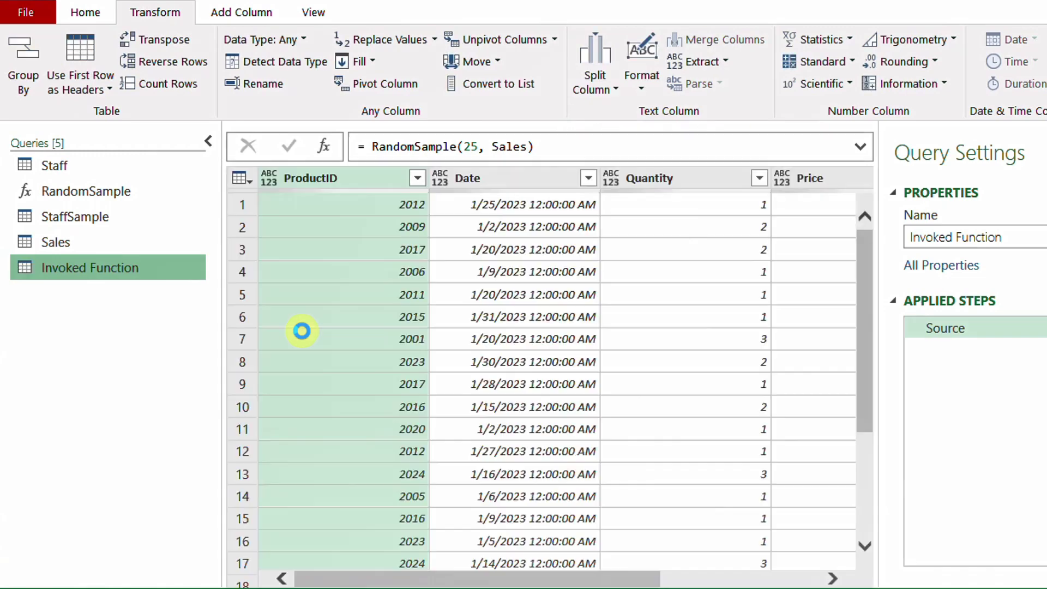
Check the sampled sales rows and rename the invoked function query to SalesSample.
scroll(476, 359, "down", 3)
scroll(477, 358, "up", 3)
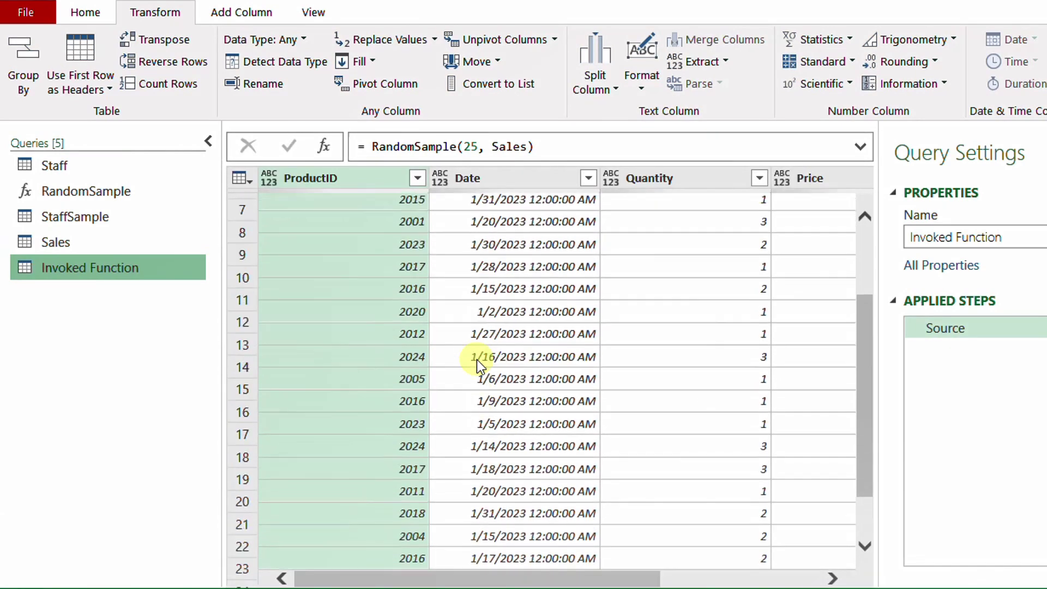
scroll(476, 359, "down", 3)
scroll(478, 360, "up", 3)
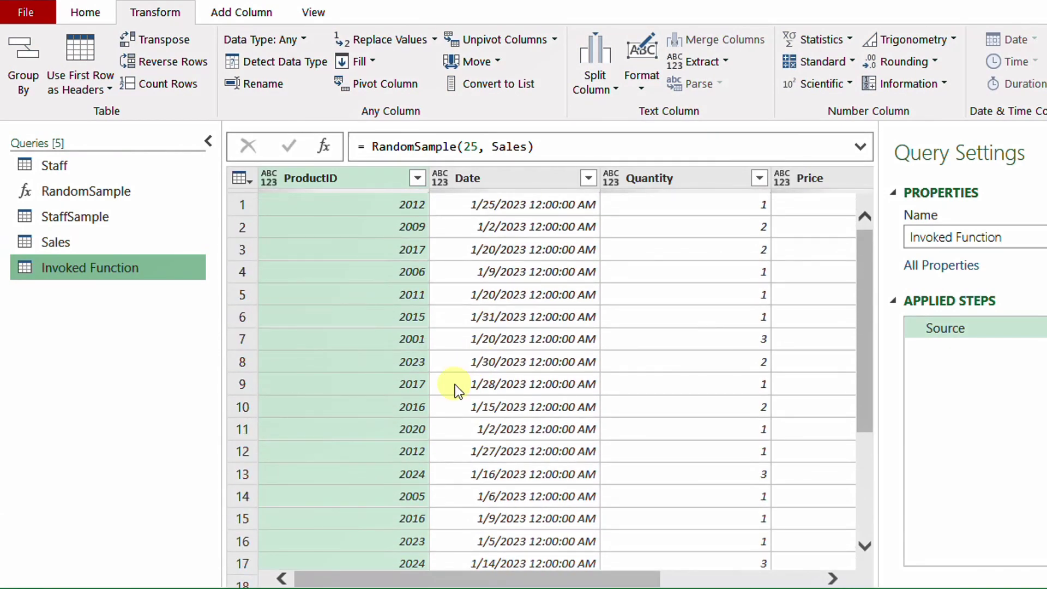
mouse_move(427, 579)
left_mouse_down()
mouse_move(666, 579)
mouse_move(441, 579)
left_mouse_up()
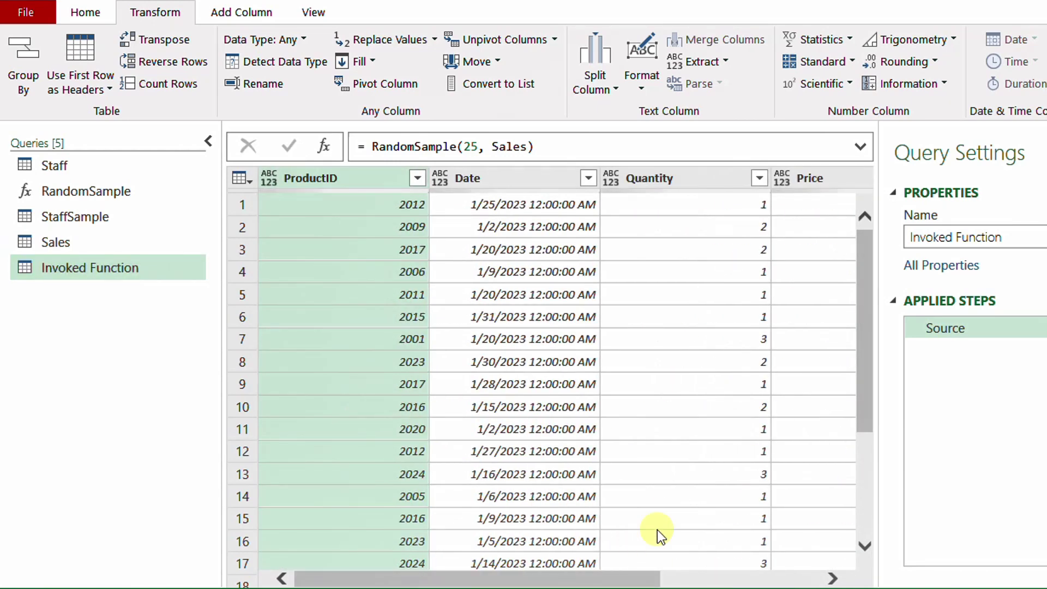
triple_click(1018, 241)
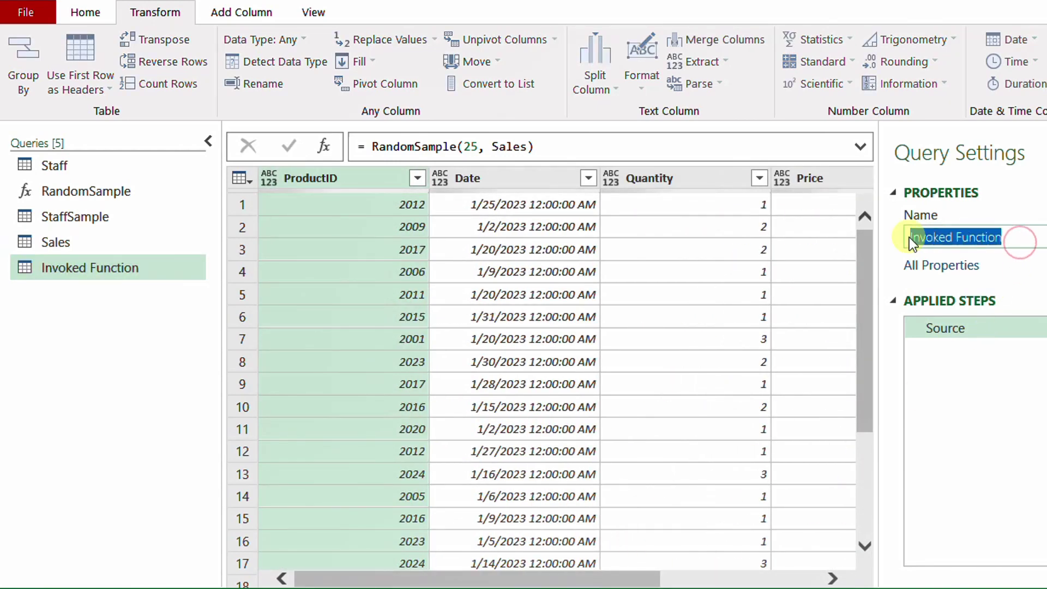
type("SalesSample")
key("Return")
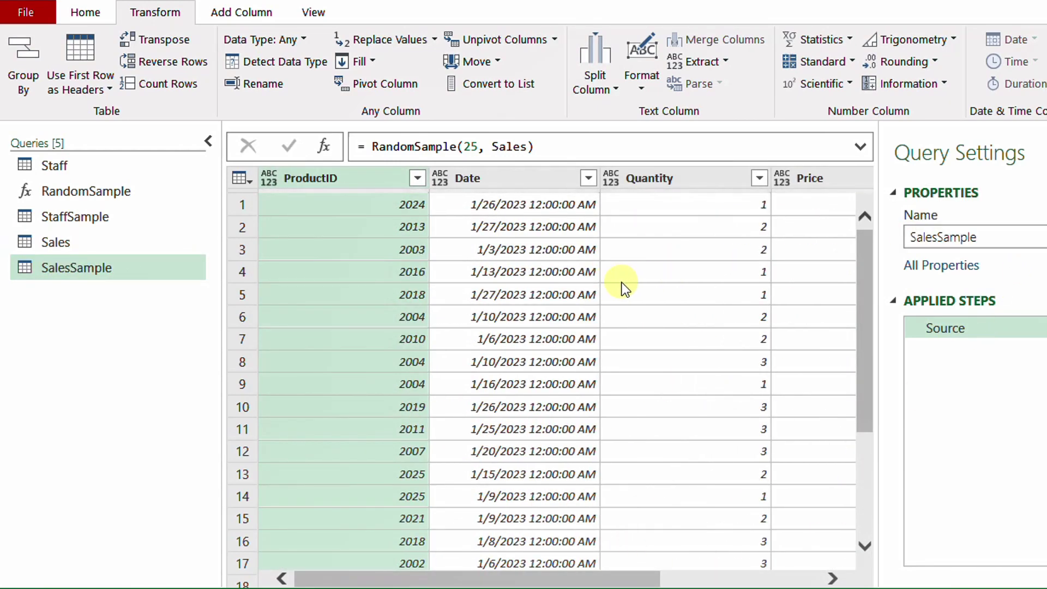
Close the query editor and load the new queries to the workbook as connections only.
left_click(90, 12)
left_click(37, 76)
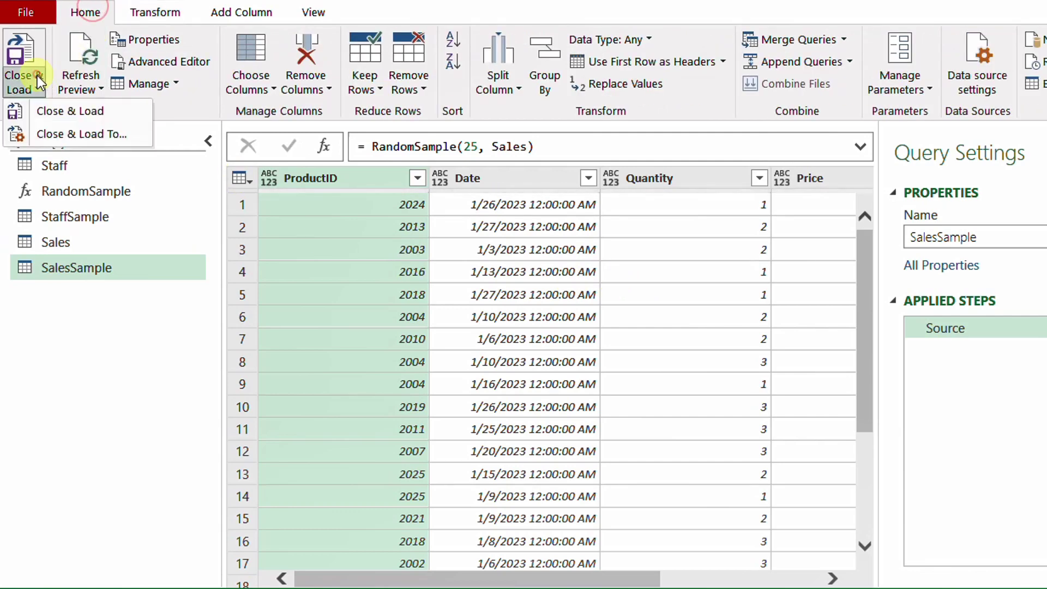
left_click(65, 132)
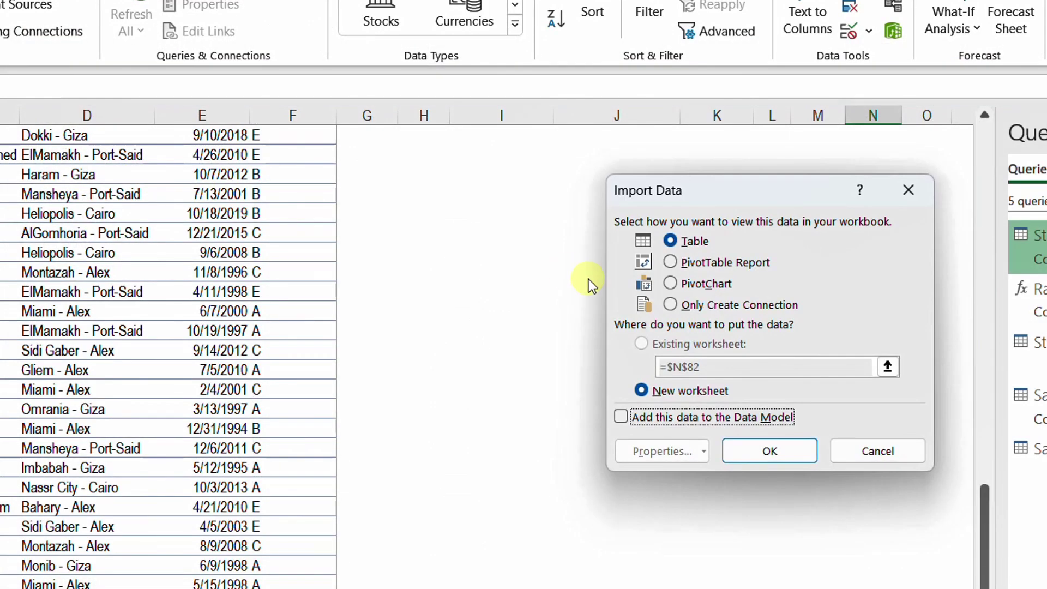
left_click(705, 309)
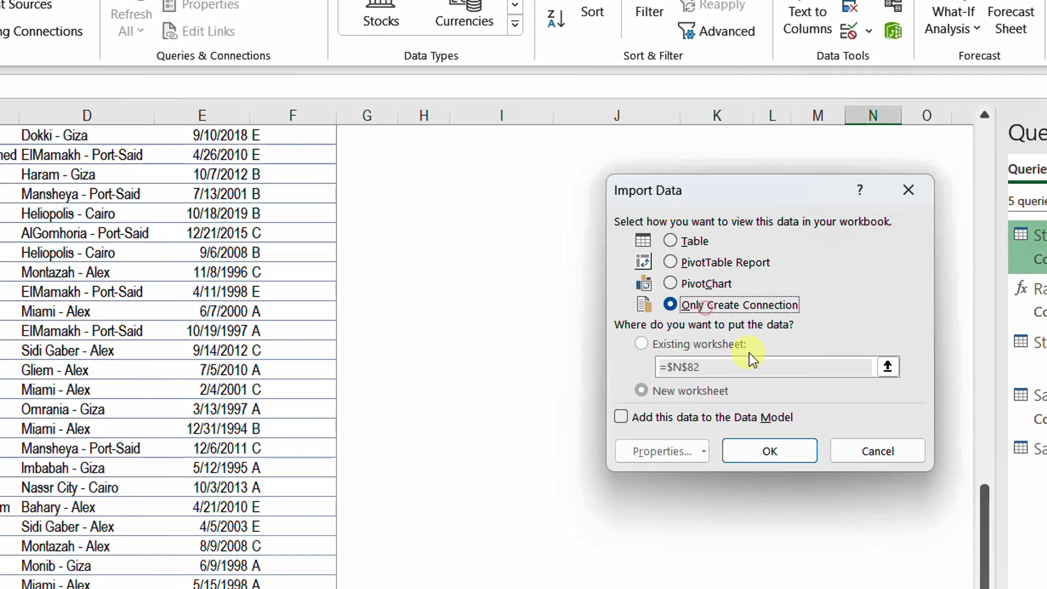
left_click(788, 461)
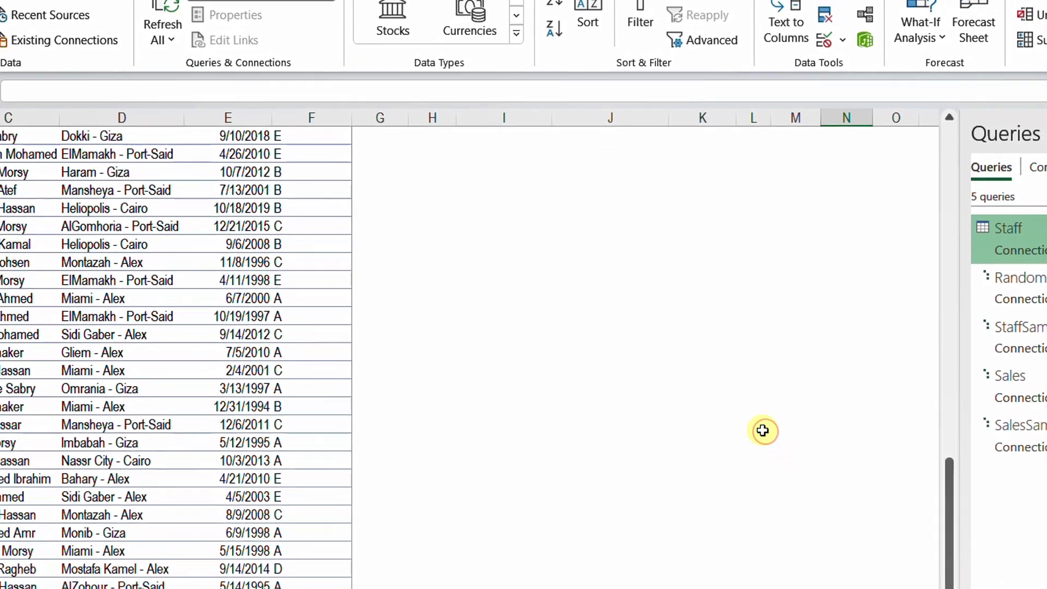
Load the StaffSample query as a table on the existing Staff worksheet, starting at cell H2.
scroll(762, 431, "up", 10)
left_click(432, 171)
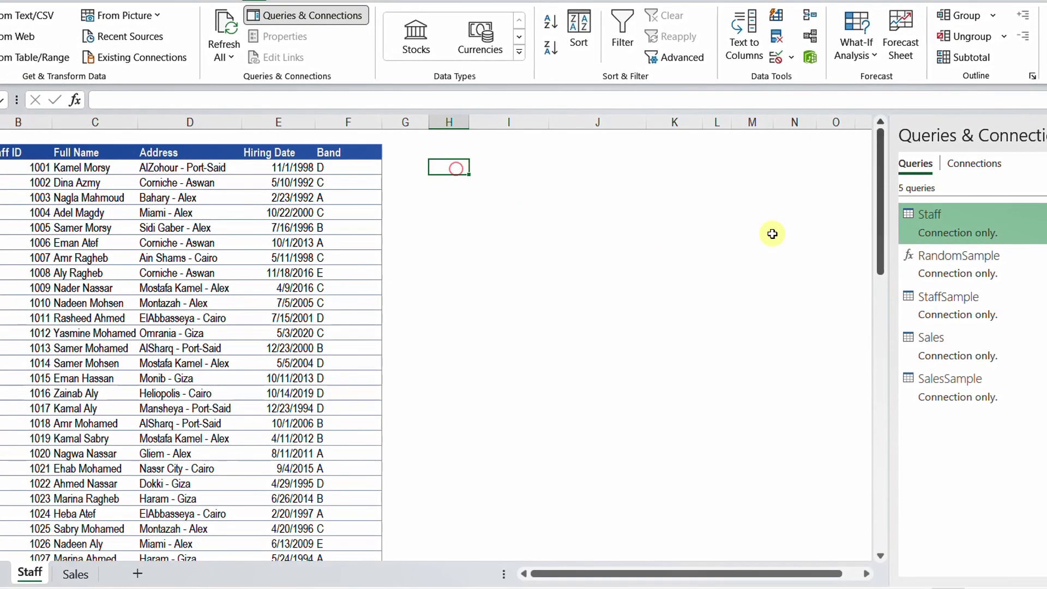
right_click(967, 306)
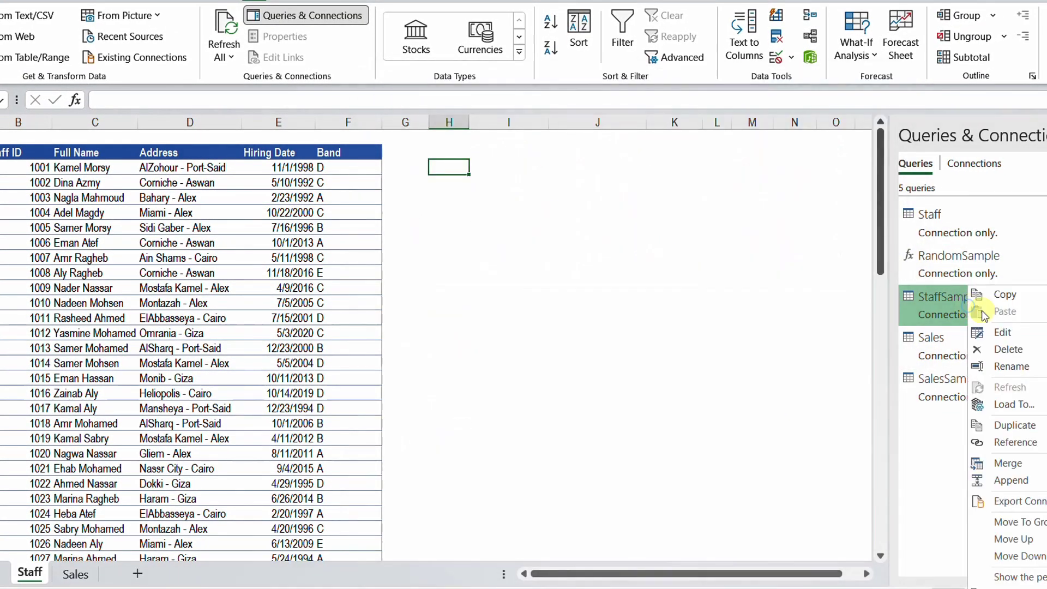
left_click(1013, 405)
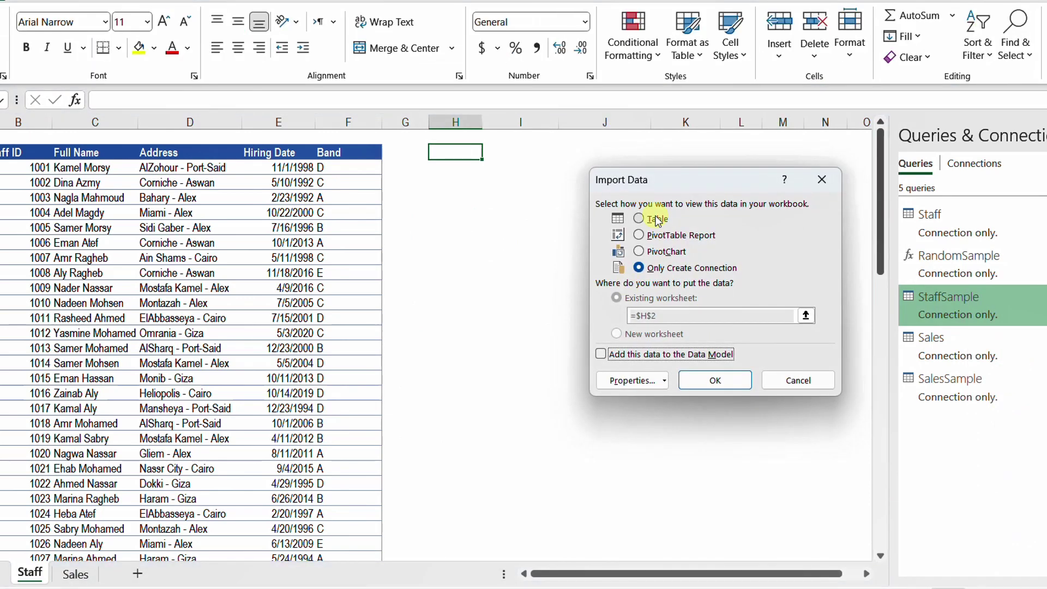
left_click(638, 218)
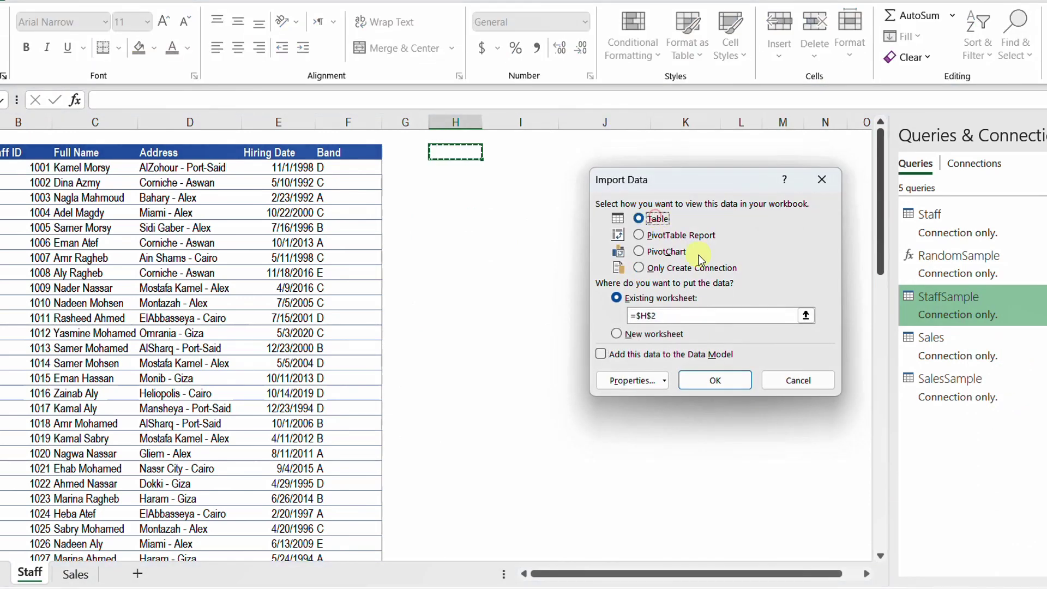
left_click(717, 380)
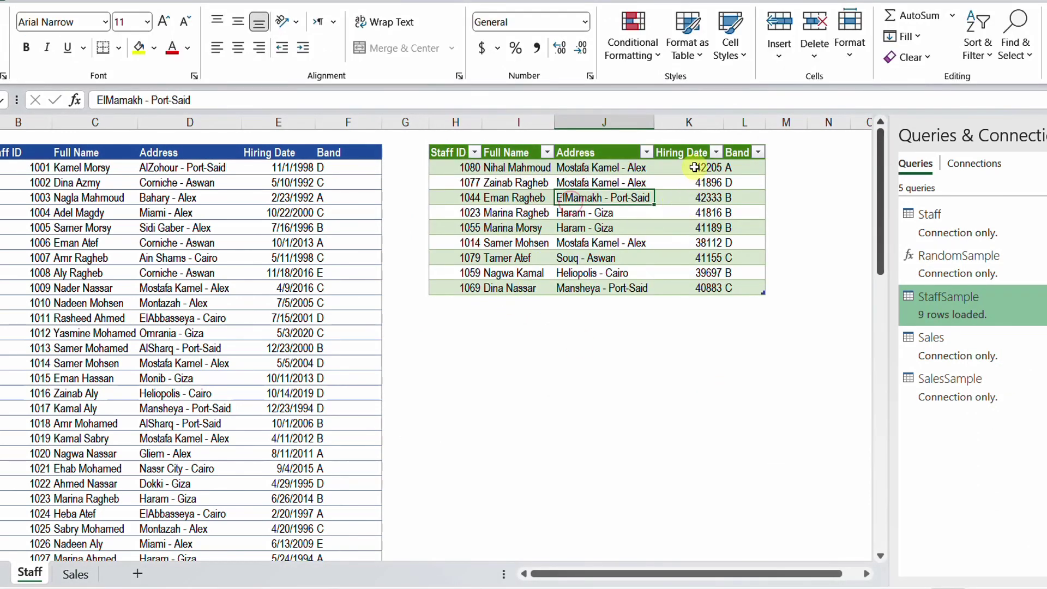
Format the StaffSample table's Hiring Date values as short dates and refresh the table to draw a new sample.
left_click_drag(703, 167, 703, 281)
left_click(520, 227)
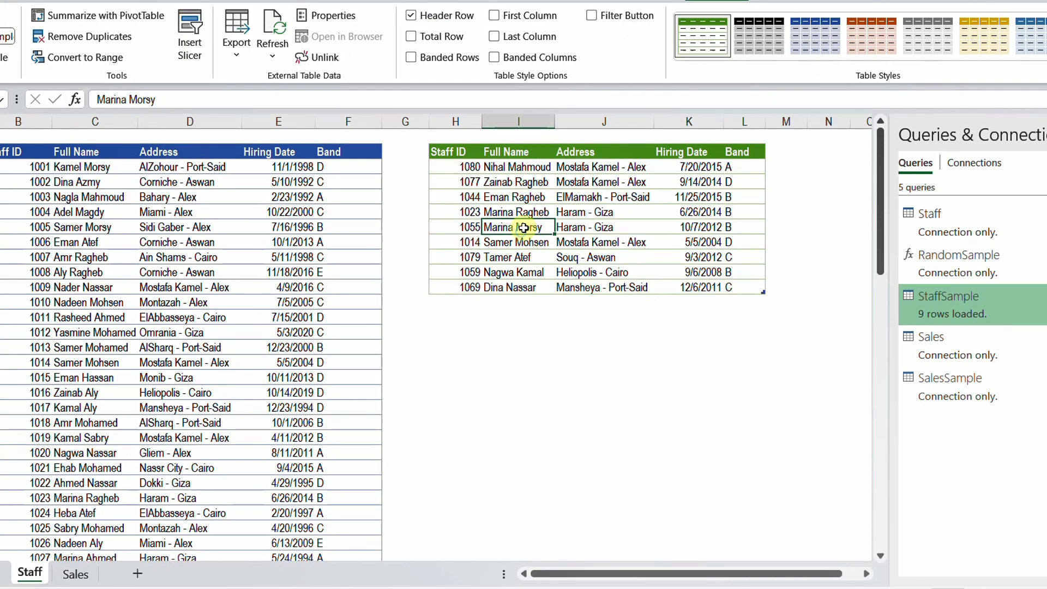
right_click(526, 227)
left_click(573, 197)
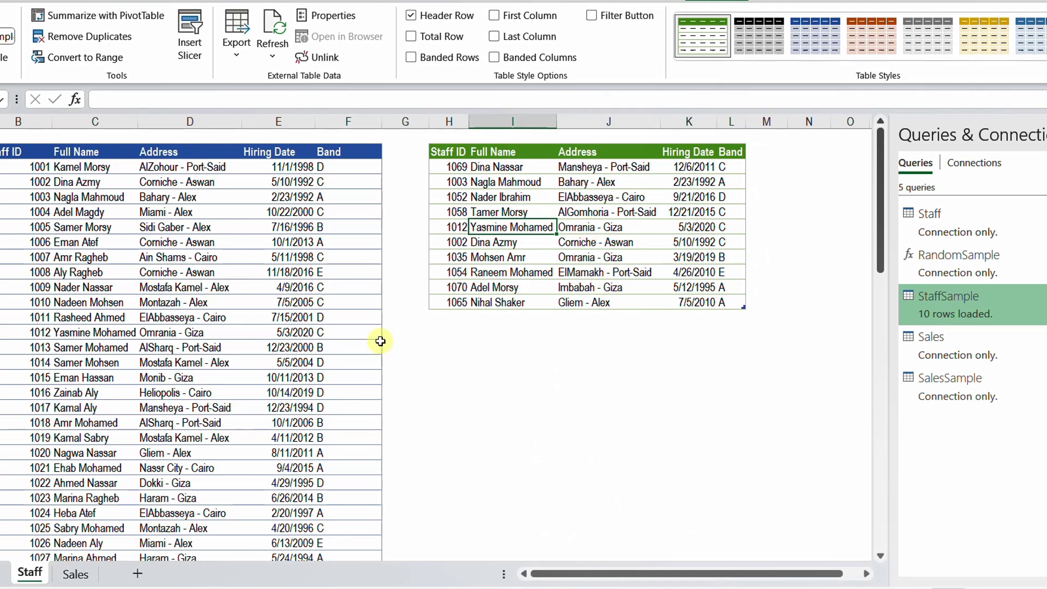
Load the SalesSample query as a table on the existing Sales worksheet, starting at cell H2.
left_click(74, 573)
left_click(361, 152)
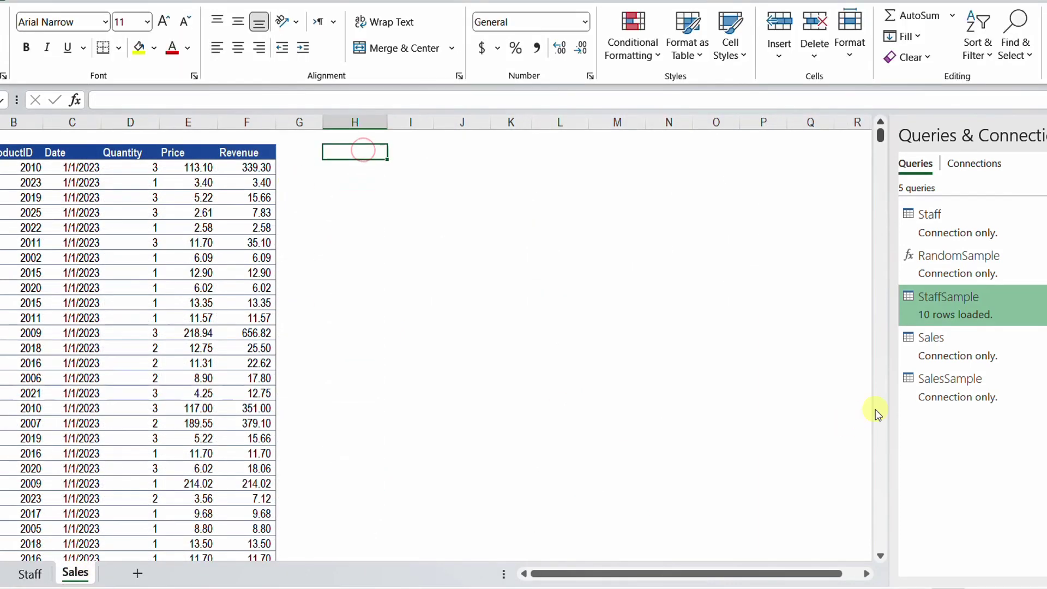
right_click(925, 397)
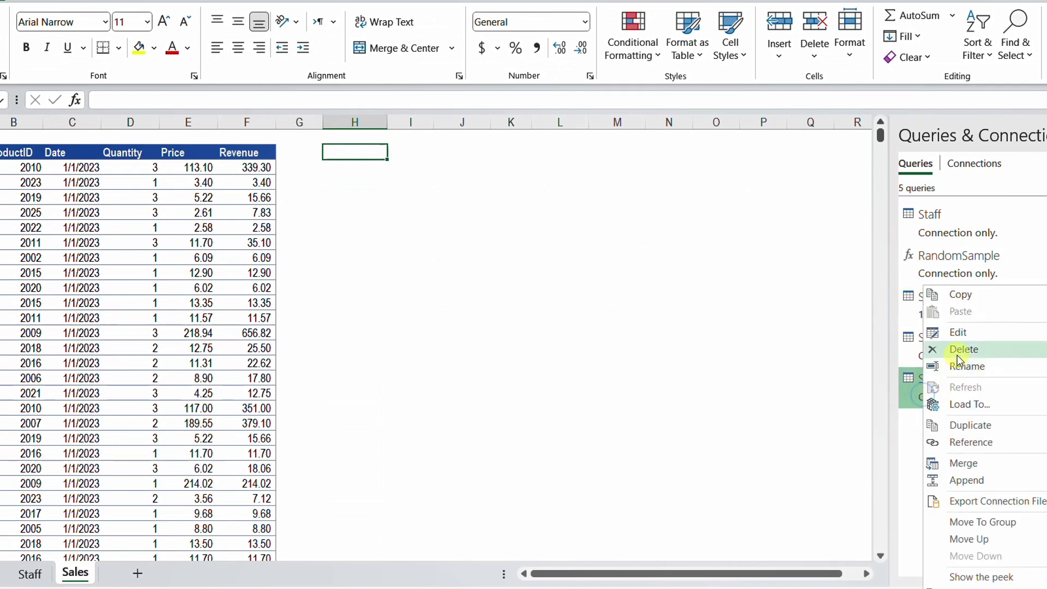
left_click(964, 404)
left_click(656, 218)
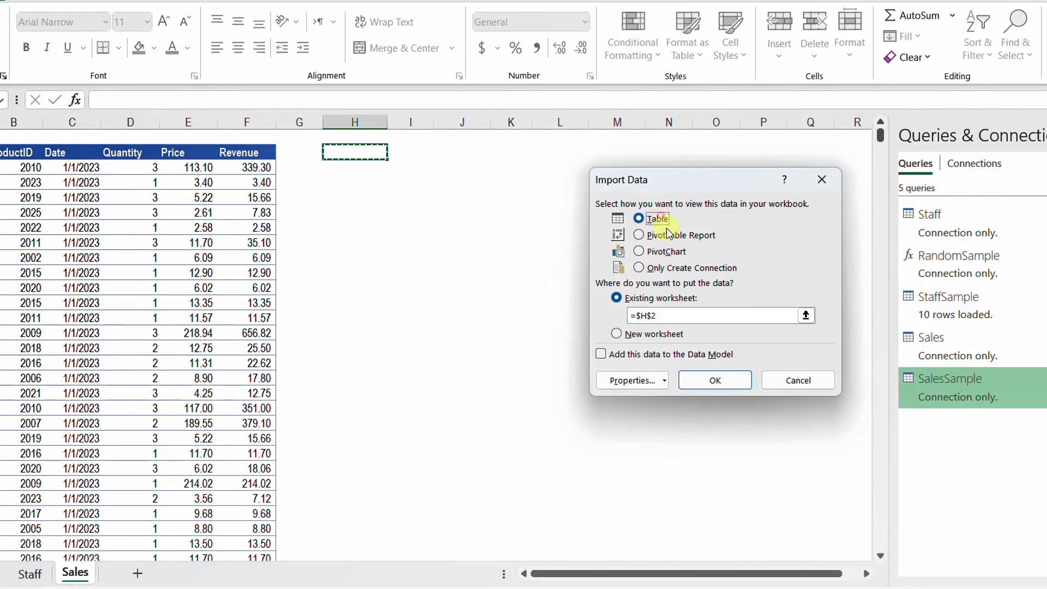
left_click(718, 384)
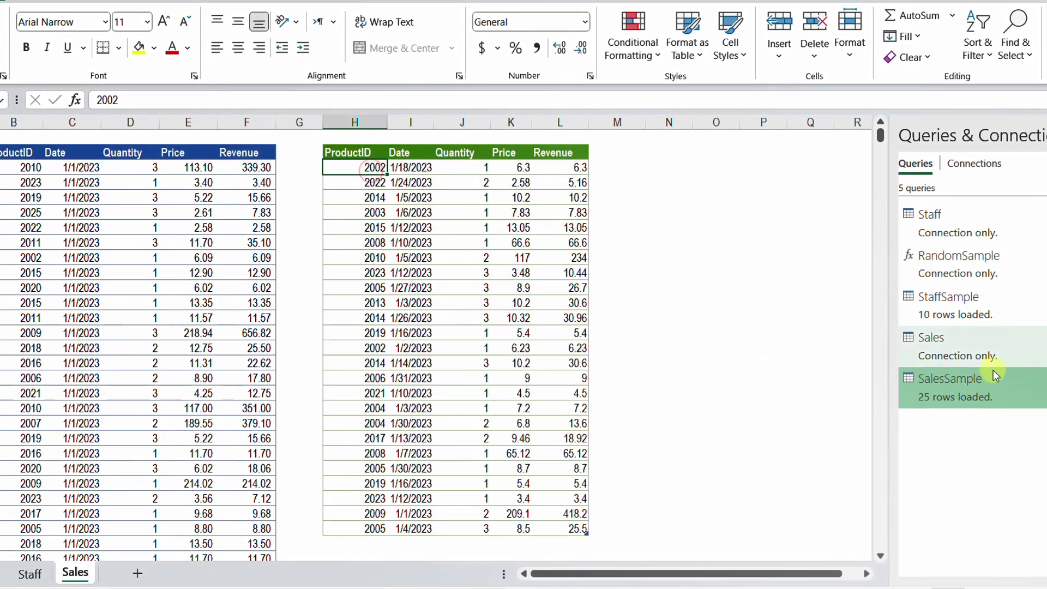
Preview the SalesSample query and refresh its table on the Sales sheet to draw a new sample.
mouse_move(951, 399)
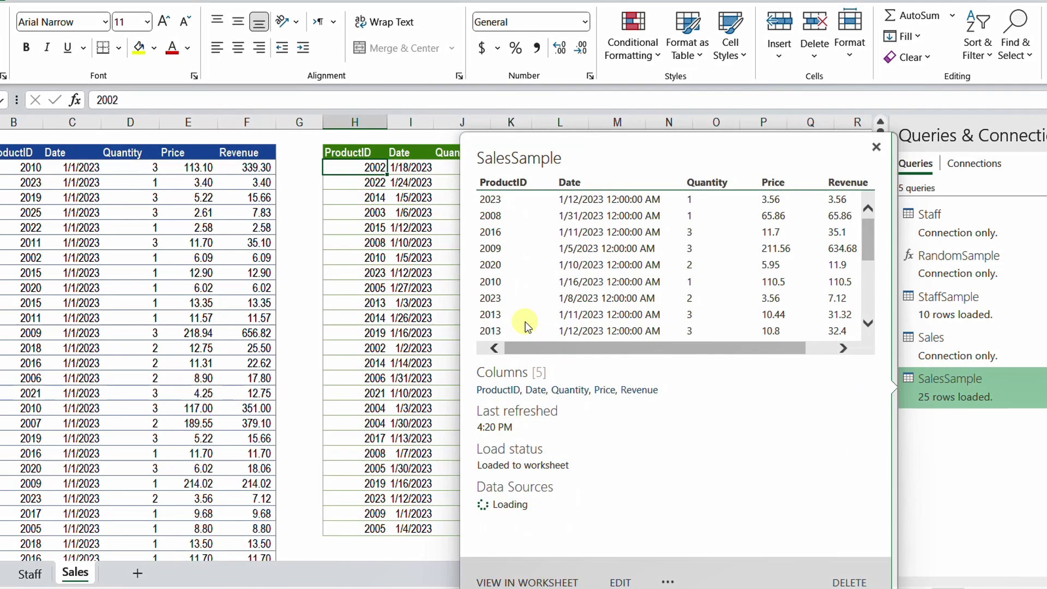
left_click(378, 243)
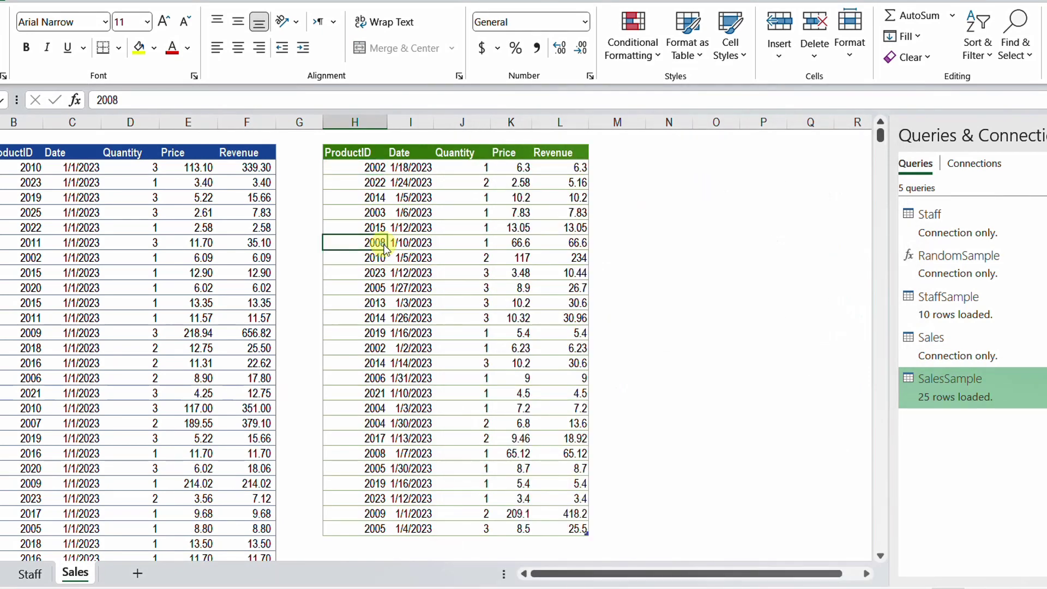
right_click(380, 245)
left_click(430, 198)
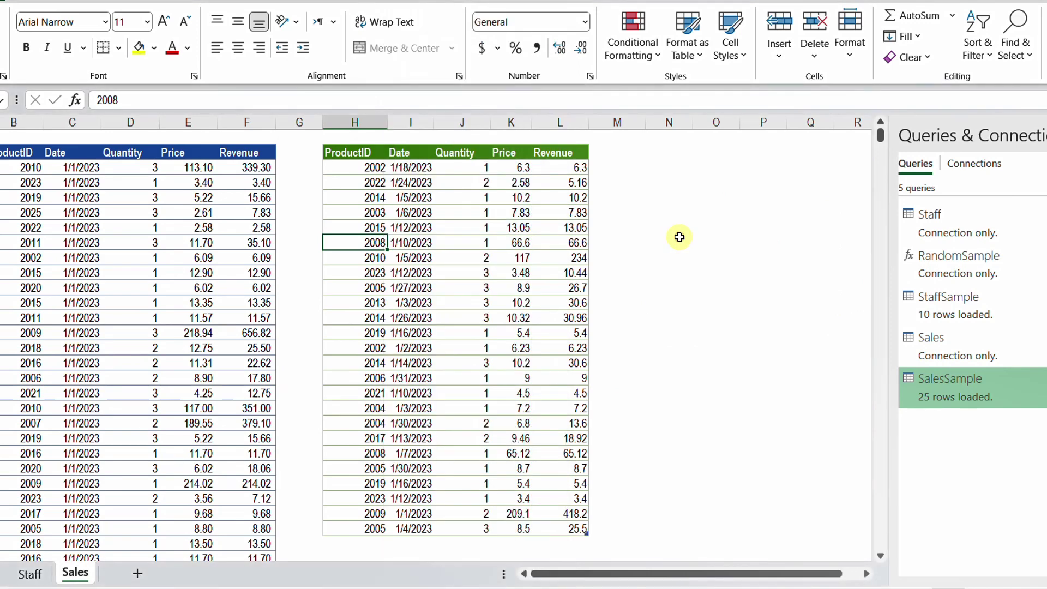